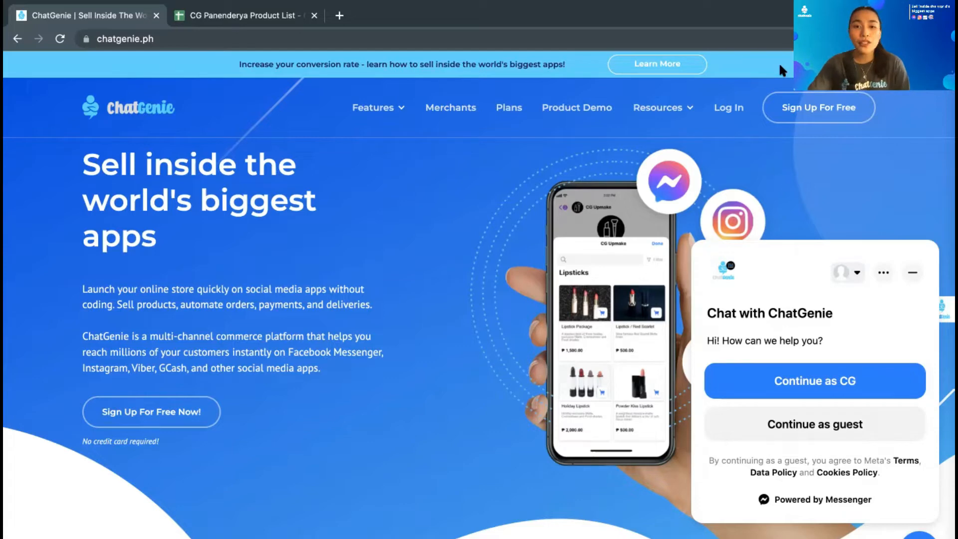
# Log in to ChatGenie with the linked Facebook account and open the CG Panenderya mini app dashboard.
pyautogui.click(726, 105)
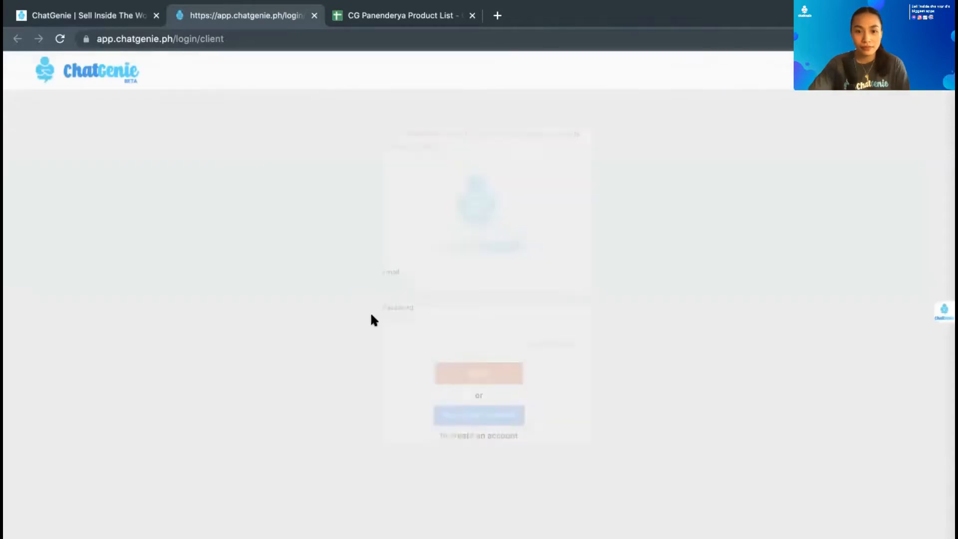
pyautogui.click(444, 412)
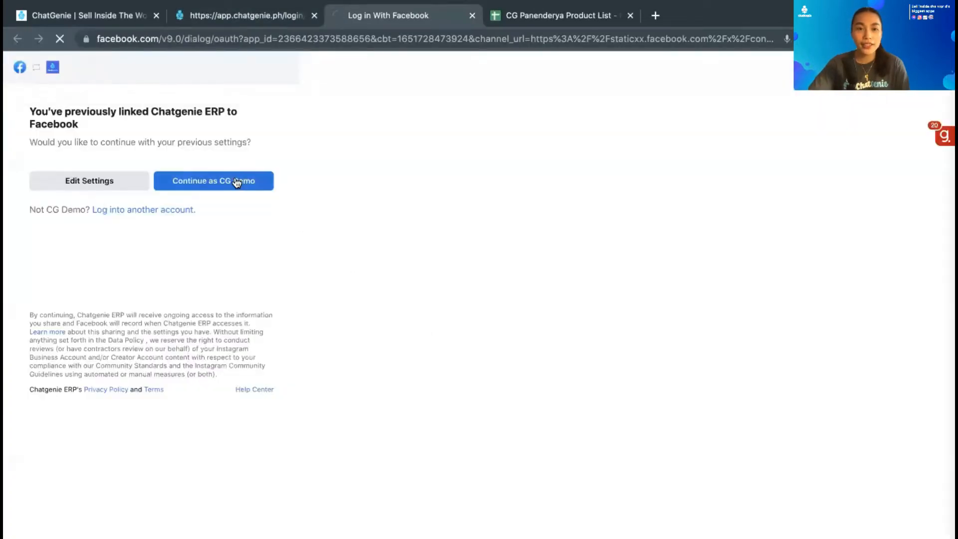
pyautogui.click(236, 182)
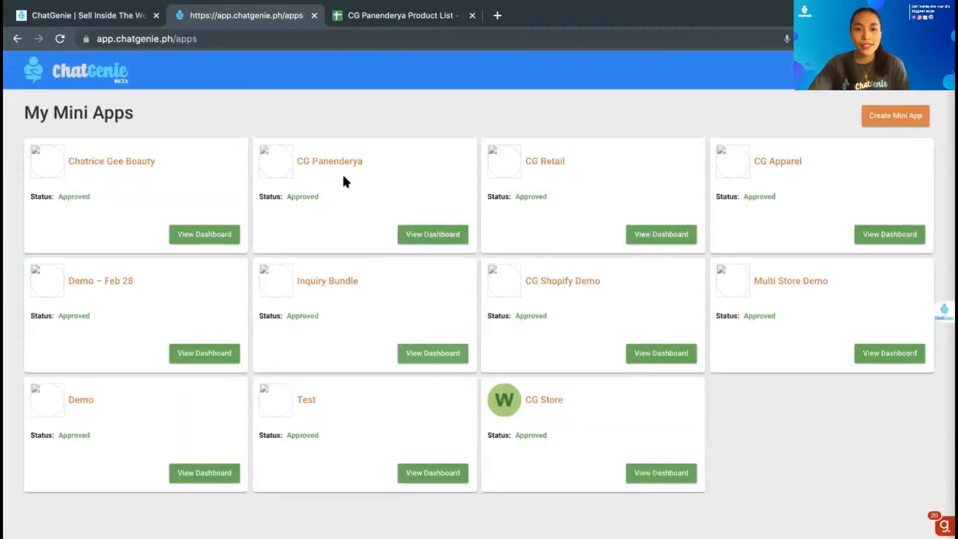
pyautogui.click(424, 234)
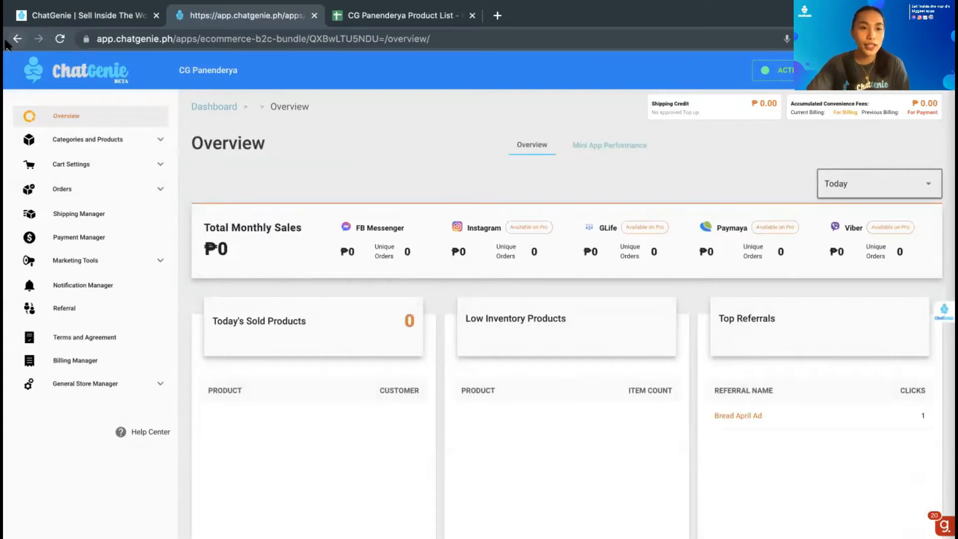
# Export the product list from the store's Products page under Categories and Products.
pyautogui.click(102, 152)
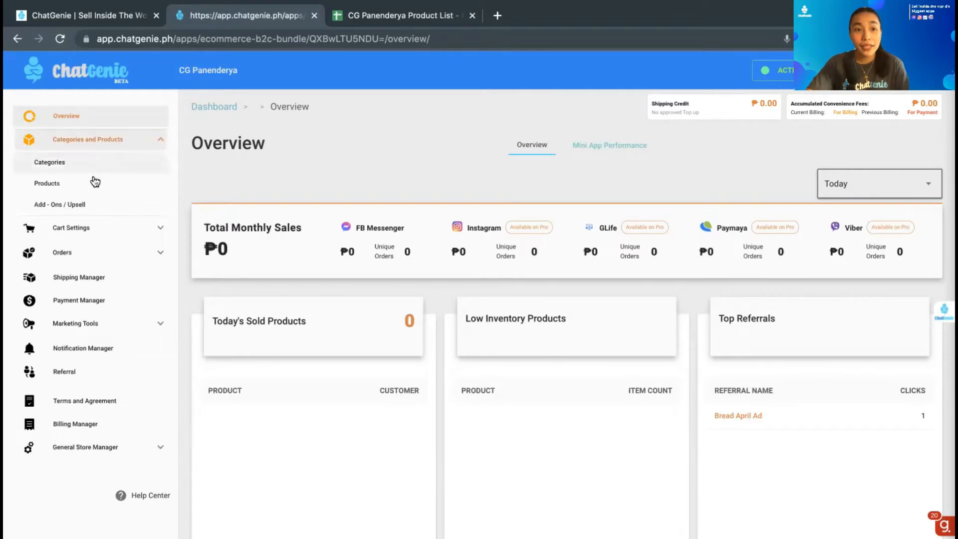
pyautogui.click(93, 185)
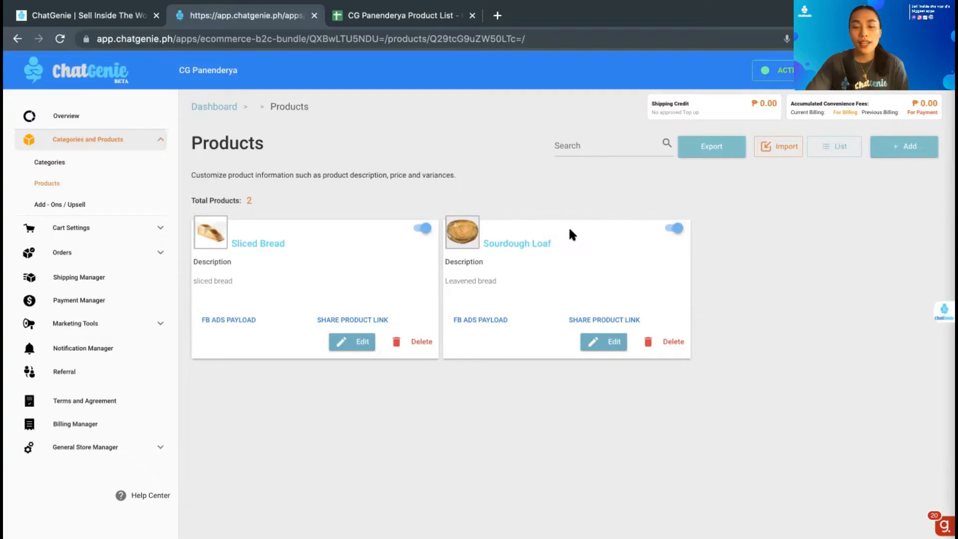
pyautogui.click(711, 158)
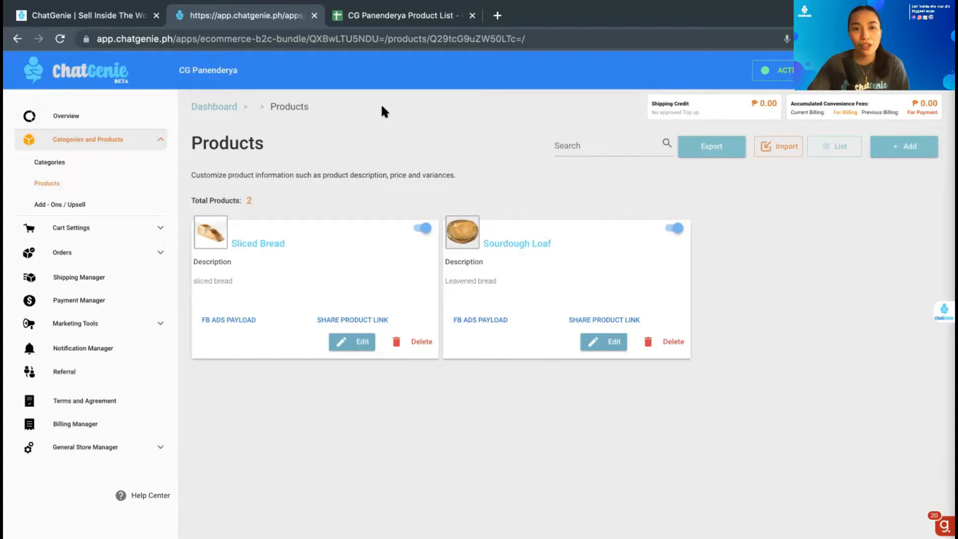
# Switch to the CG Panenderya Product List in Google Sheets and look over the exported product rows.
pyautogui.click(353, 20)
pyautogui.click(406, 373)
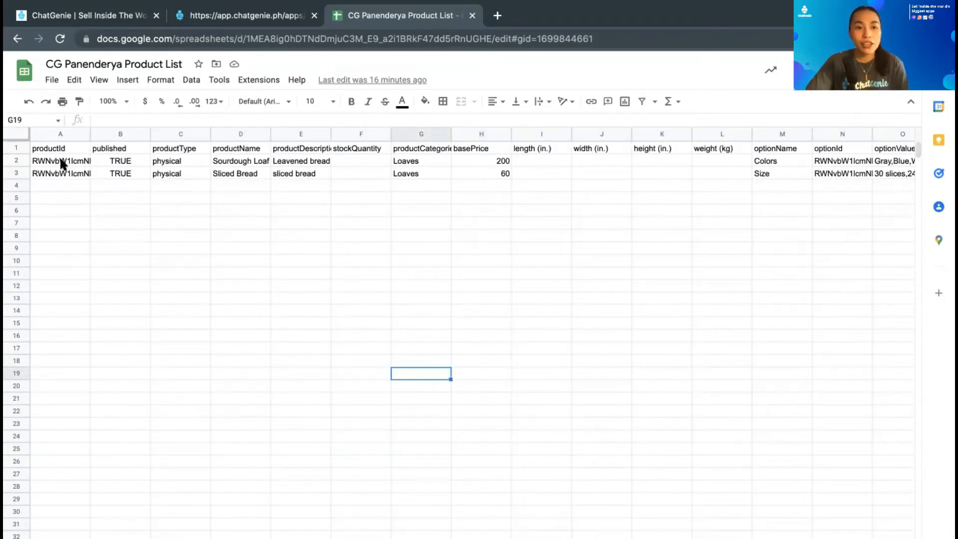
pyautogui.moveTo(62, 160); pyautogui.dragTo(679, 251)
pyautogui.click(218, 227)
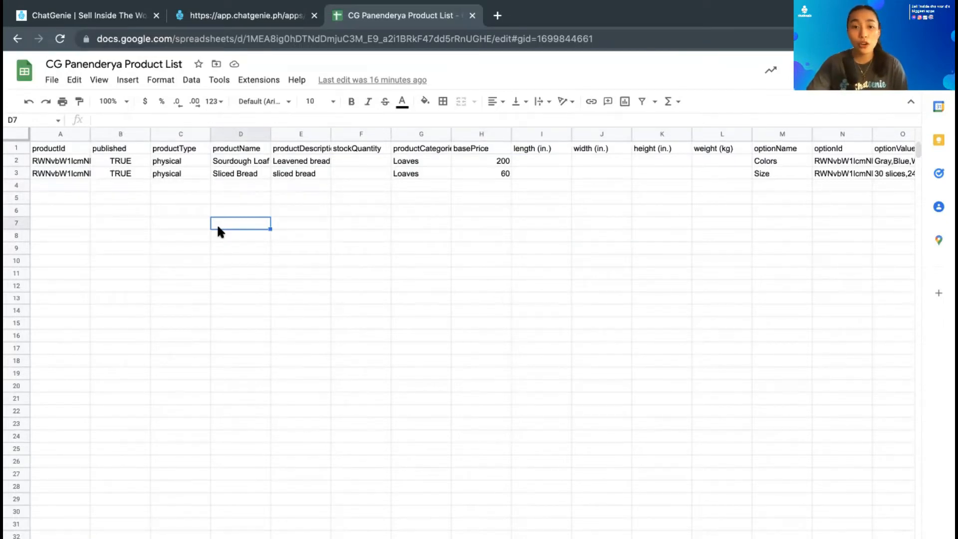
# Examine the productId, published, productType, productName, stockQuantity and productCategories columns one after another.
pyautogui.click(67, 134)
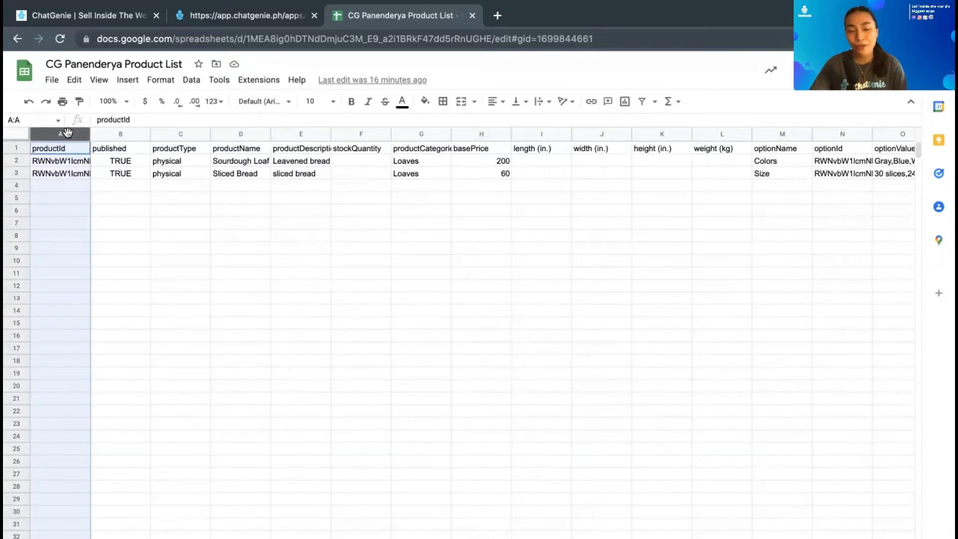
pyautogui.click(123, 133)
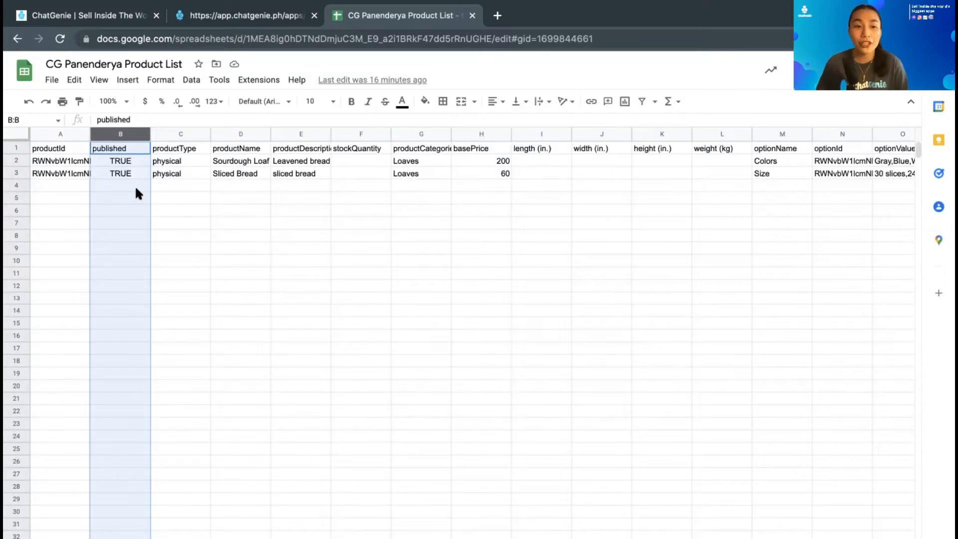
pyautogui.click(190, 132)
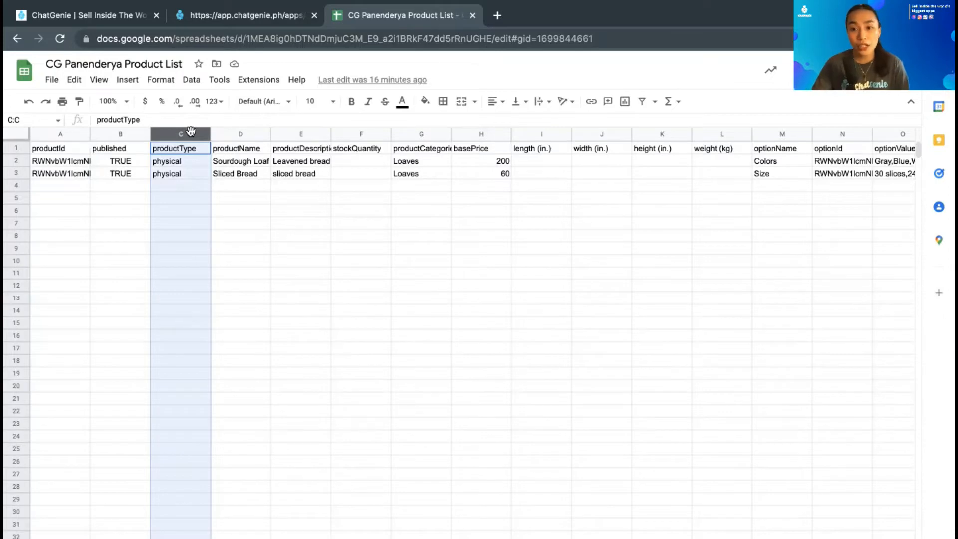
pyautogui.click(245, 132)
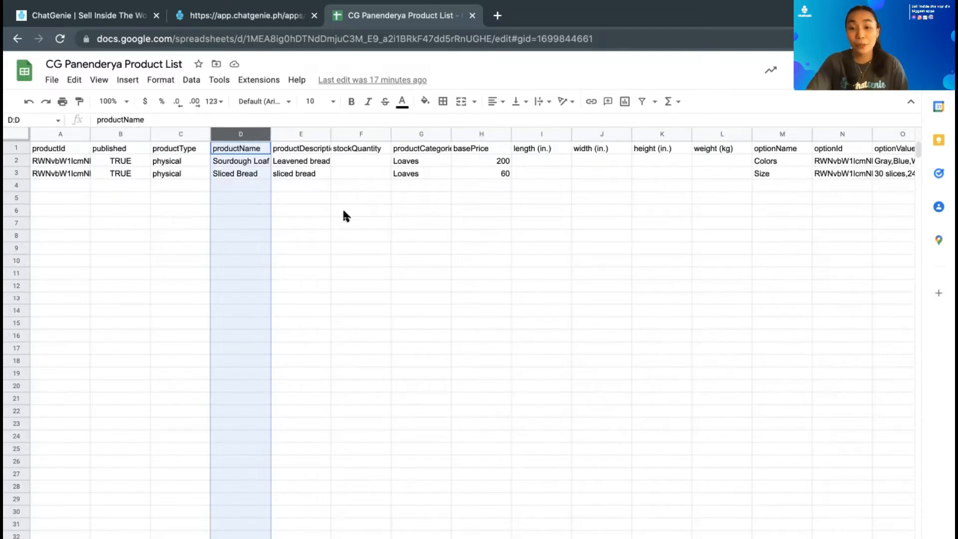
pyautogui.click(348, 132)
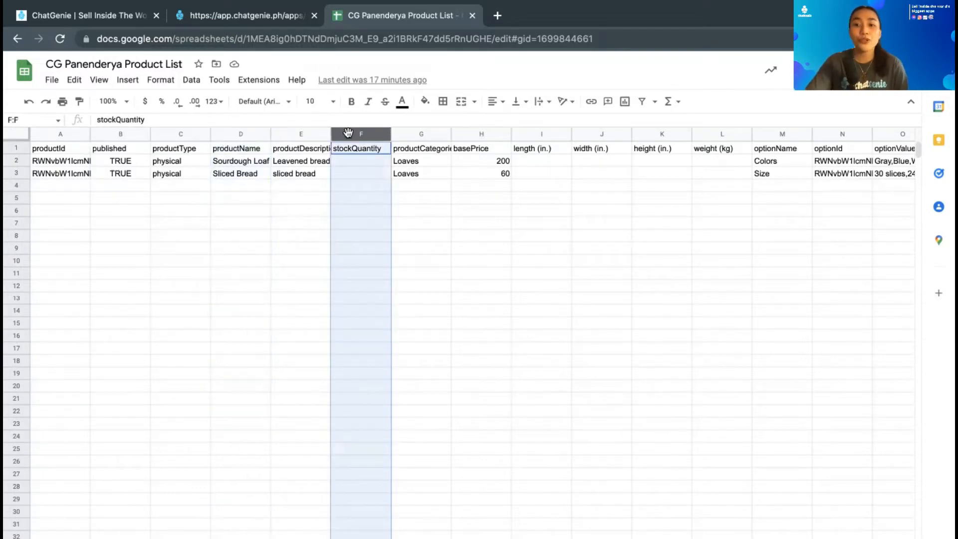
pyautogui.click(347, 183)
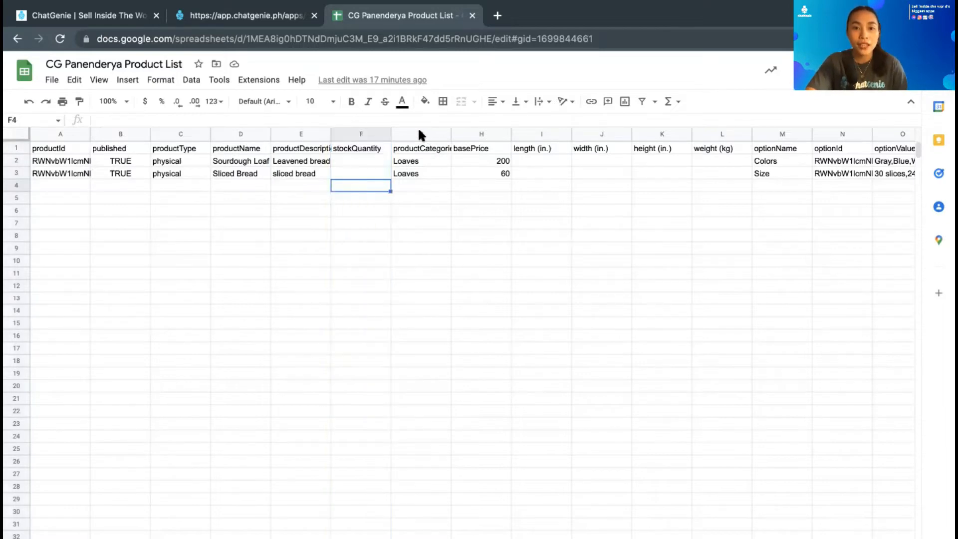
pyautogui.click(420, 133)
pyautogui.hscroll(2, 432, 177)
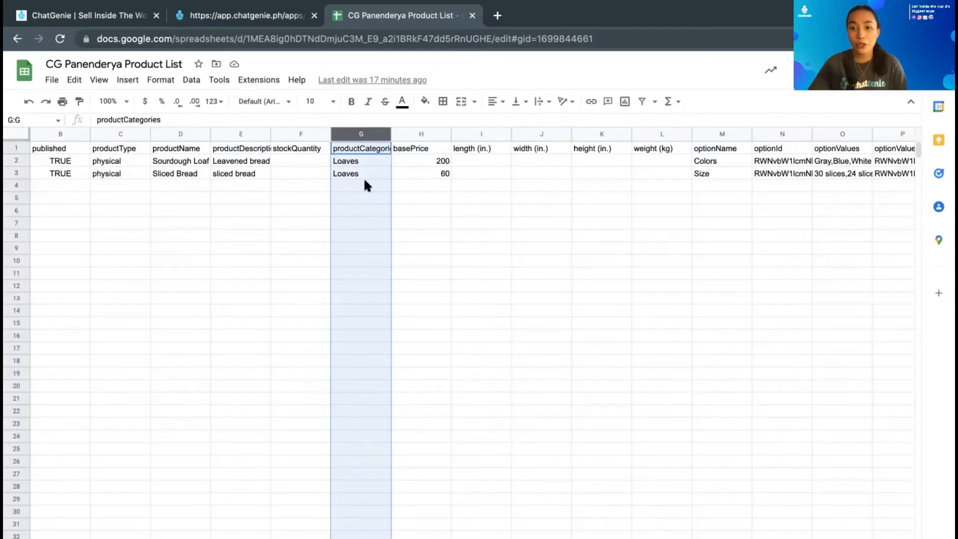
# Check the store's Categories page in ChatGenie, and return to the product list in Google Sheets.
pyautogui.click(241, 19)
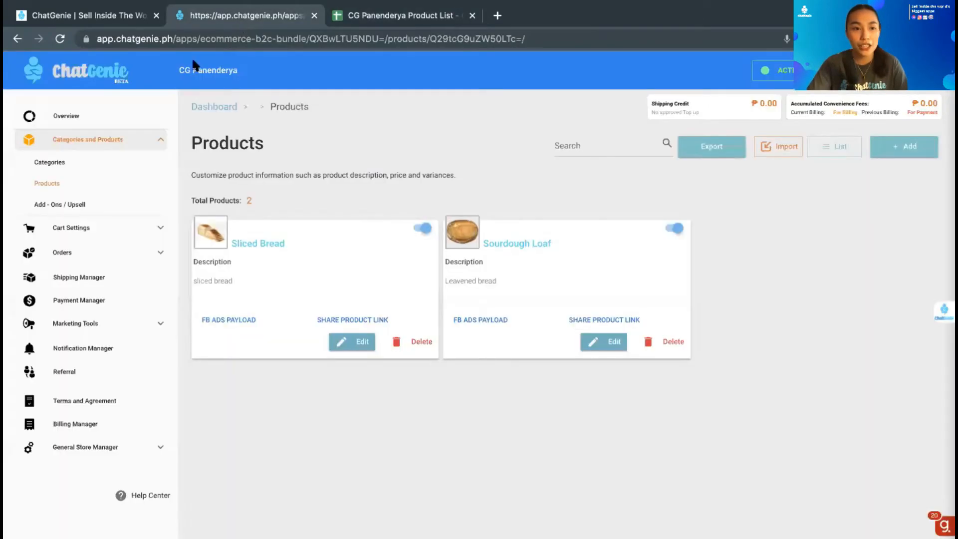
pyautogui.click(50, 162)
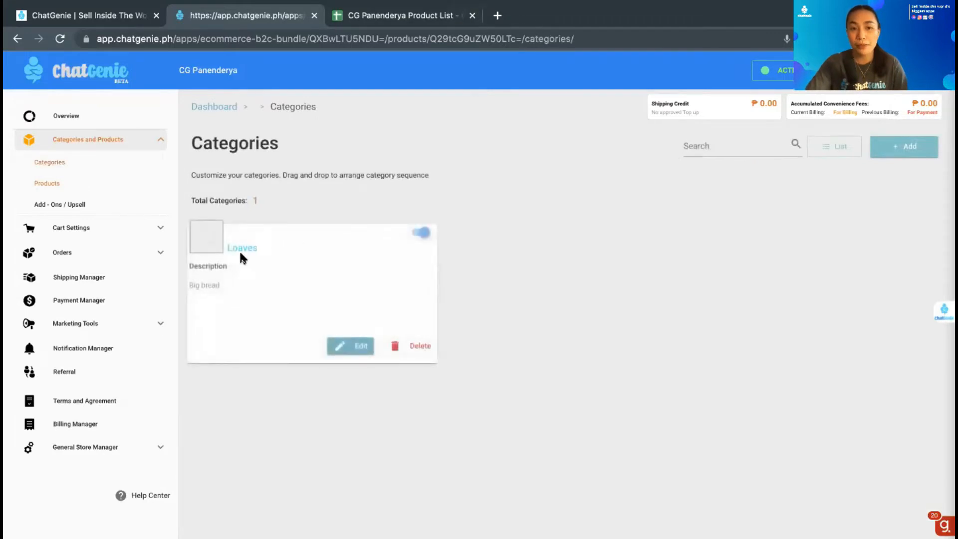
pyautogui.click(426, 19)
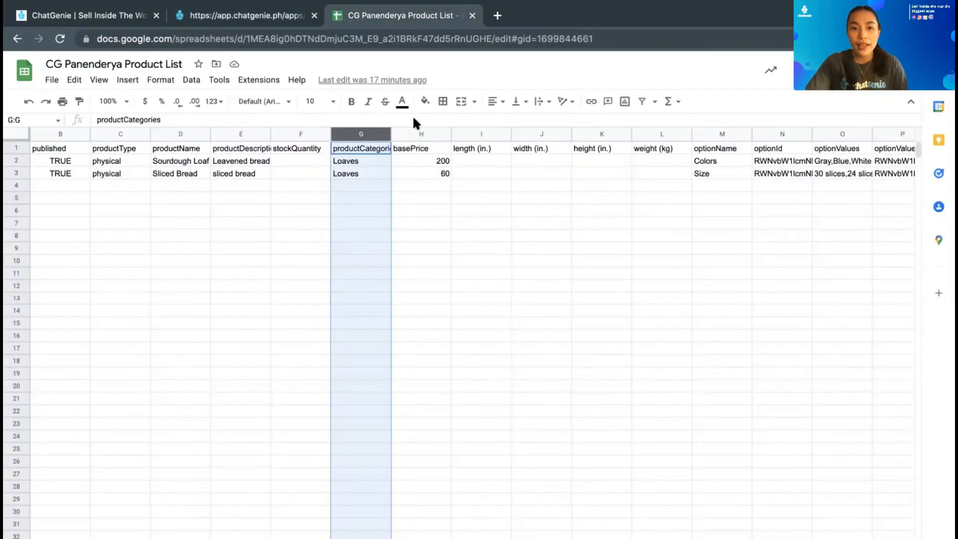
# Examine the basePrice column and the length, width, height and weight columns.
pyautogui.click(421, 134)
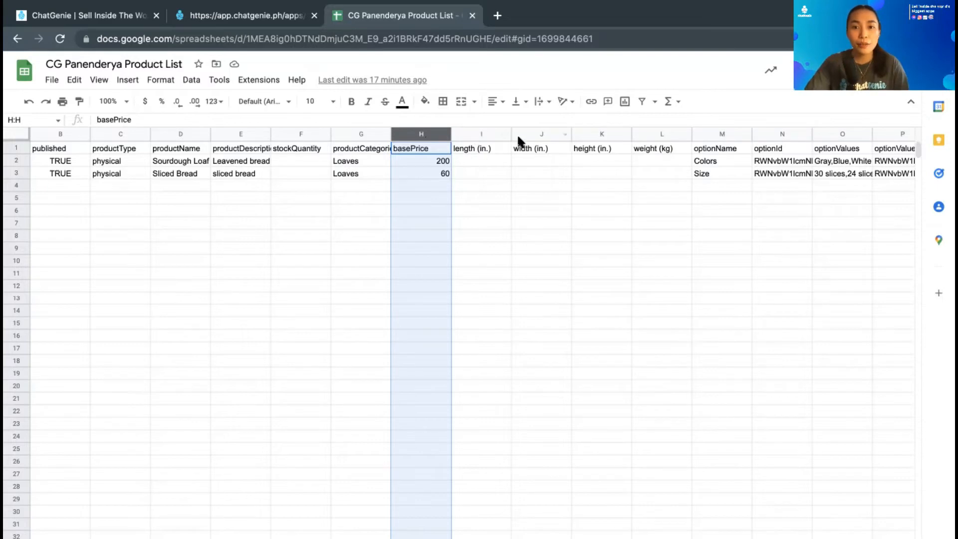
pyautogui.moveTo(487, 131); pyautogui.dragTo(639, 136)
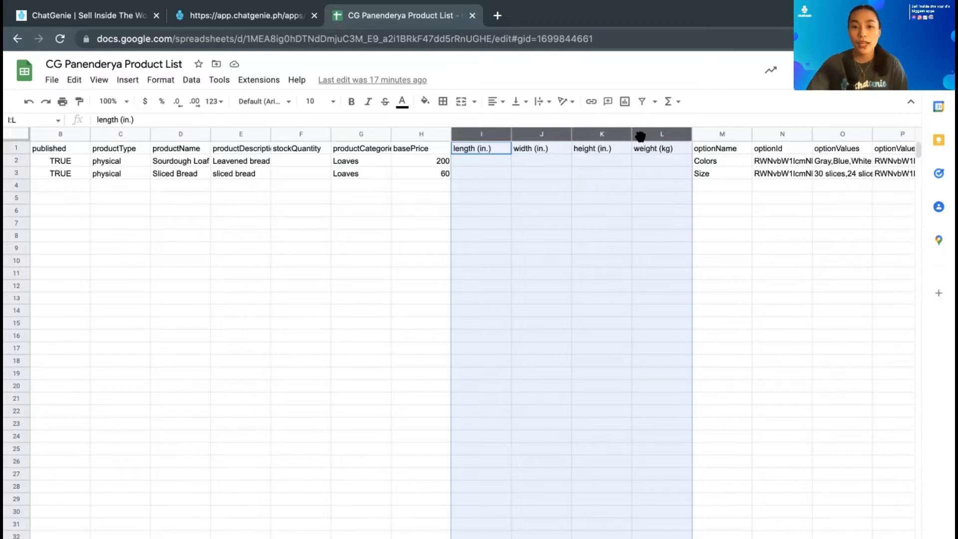
pyautogui.click(669, 214)
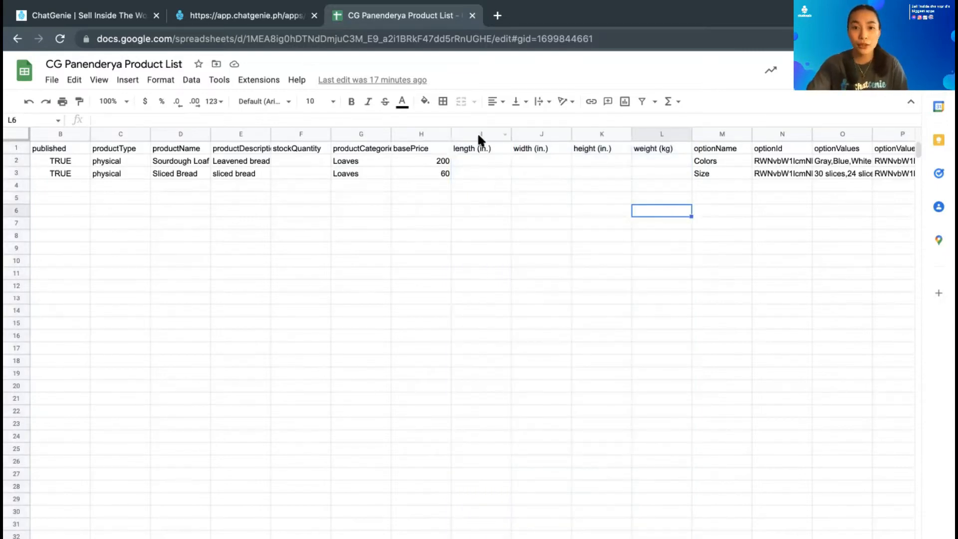
pyautogui.hscroll(2, 530, 188)
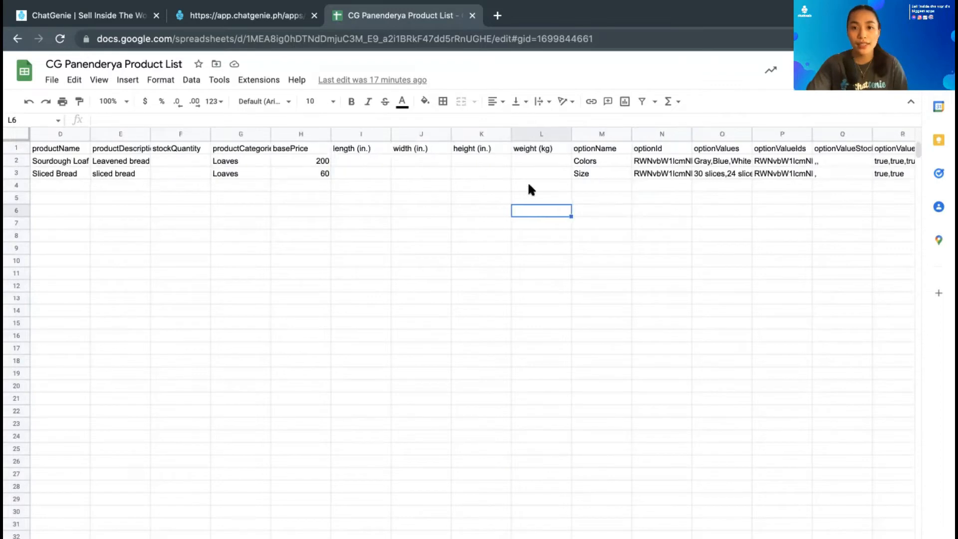
# Review the optionName column with each product's option name, and the optionId column.
pyautogui.click(603, 133)
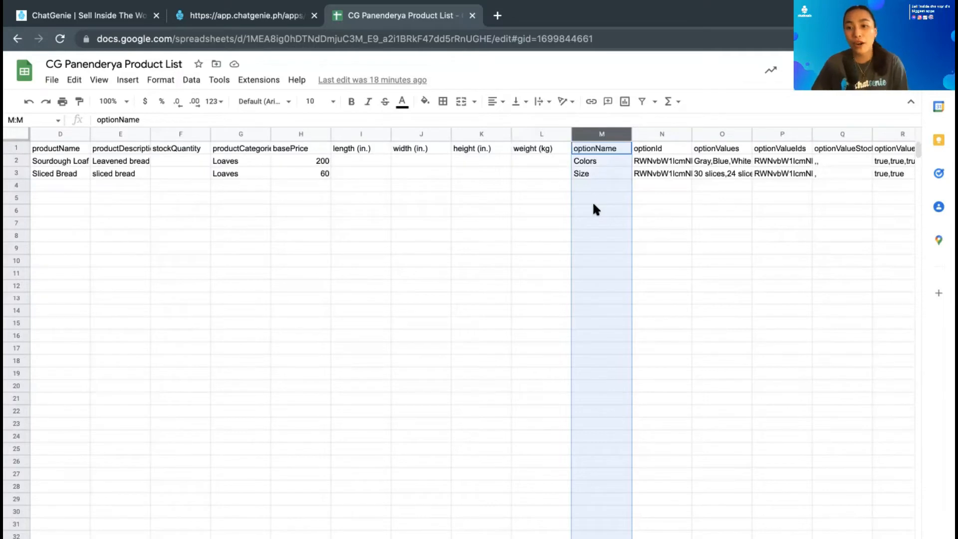
pyautogui.click(596, 165)
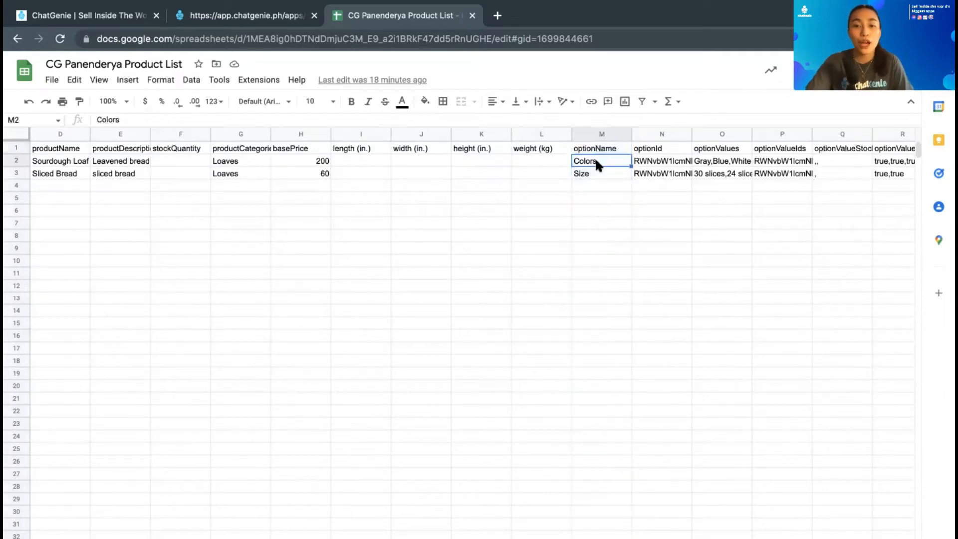
pyautogui.click(592, 174)
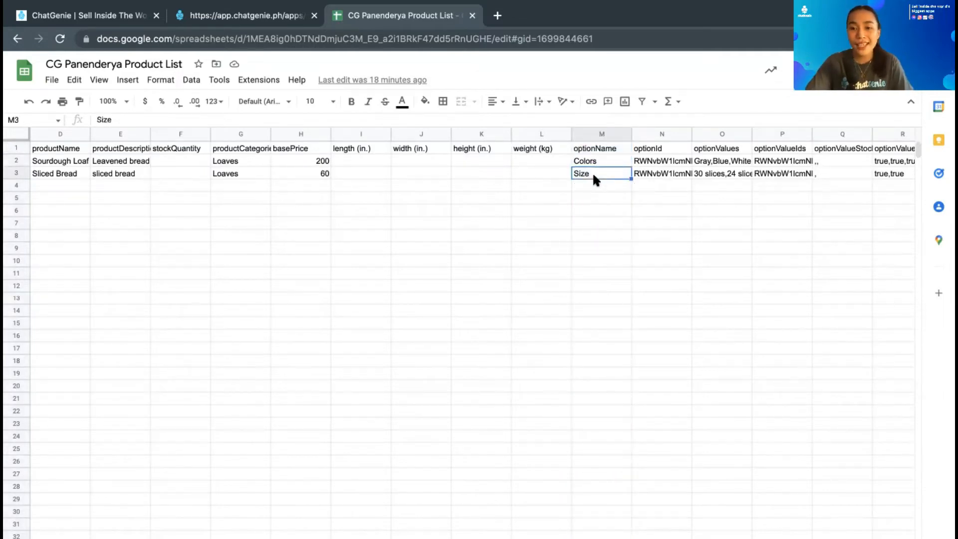
pyautogui.hscroll(1, 596, 150)
pyautogui.click(586, 133)
pyautogui.hscroll(1, 613, 218)
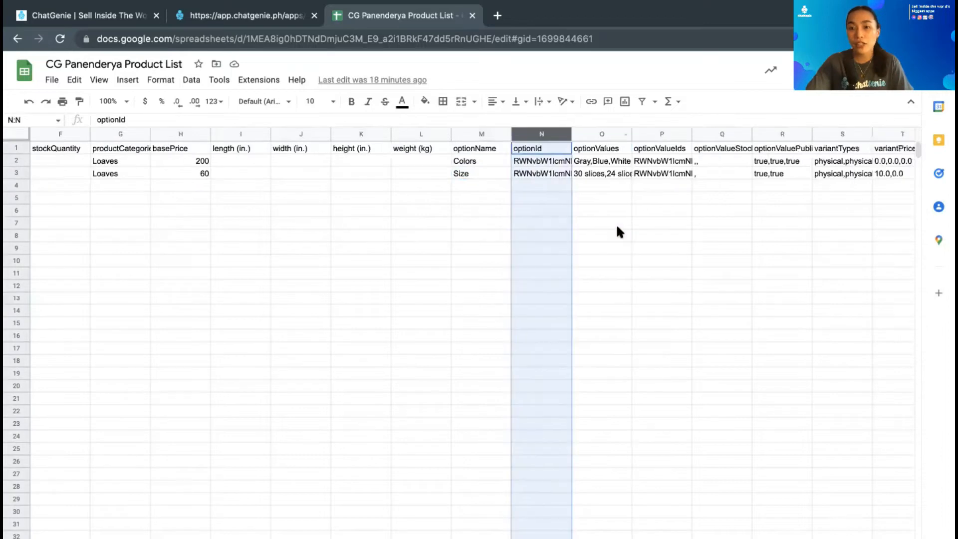
# Inspect the optionValues column, comparing the Colors and Size options with their comma-separated values.
pyautogui.click(592, 133)
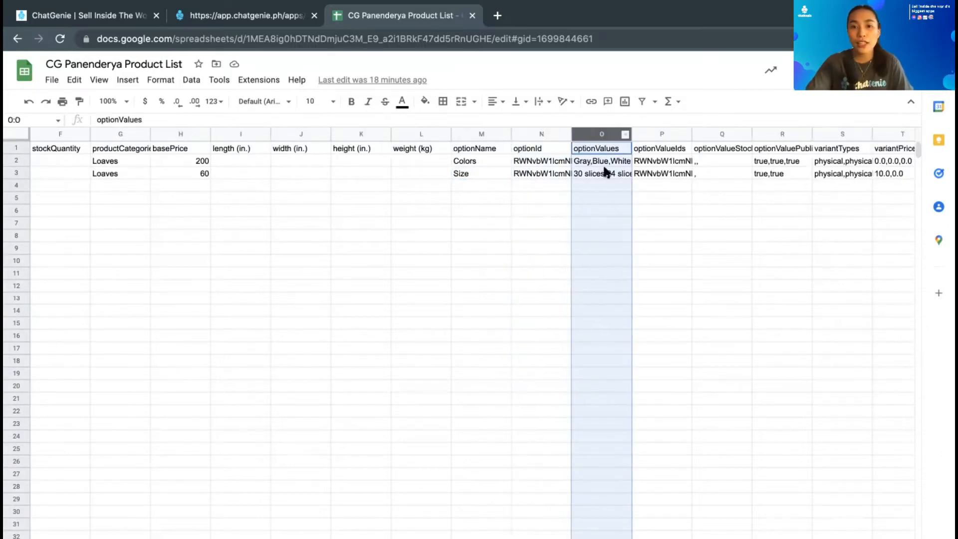
pyautogui.click(466, 160)
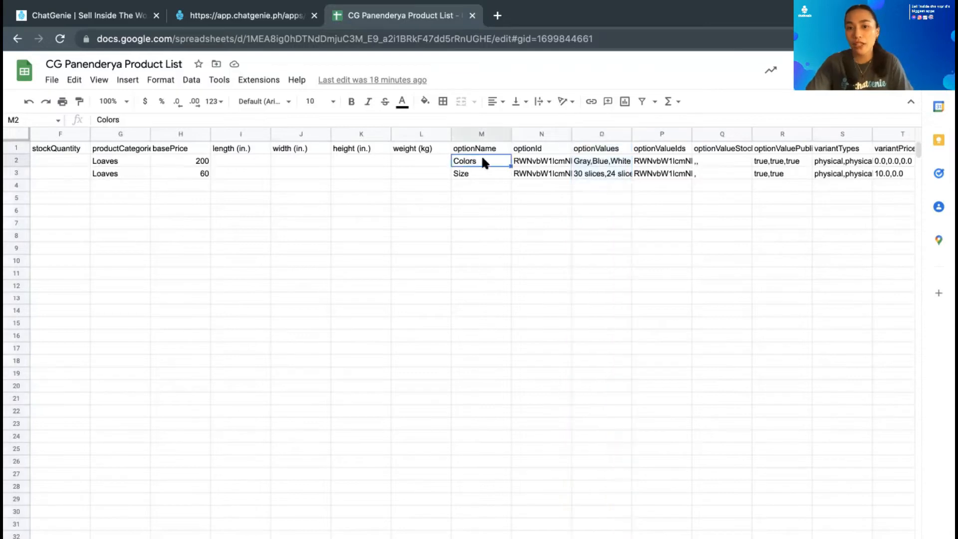
pyautogui.click(590, 162)
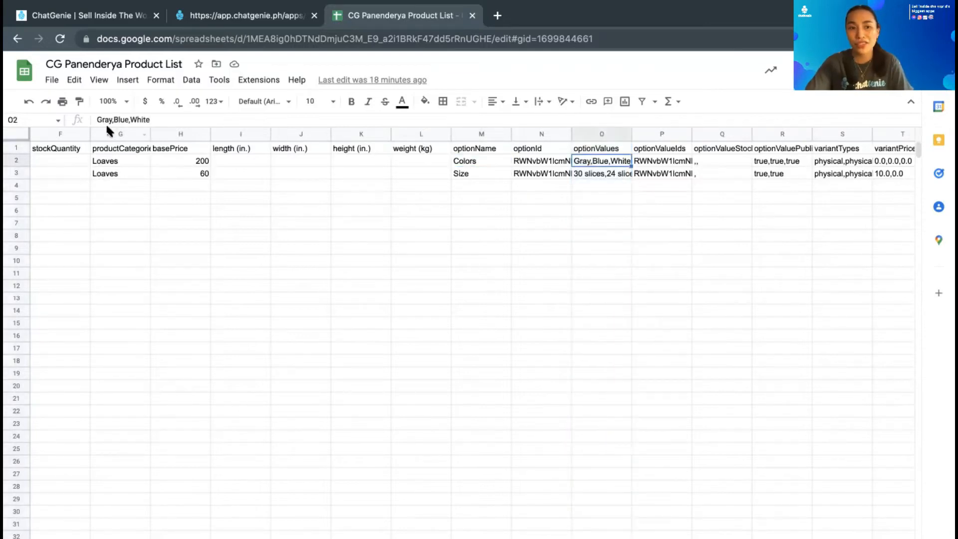
pyautogui.click(479, 176)
pyautogui.click(605, 174)
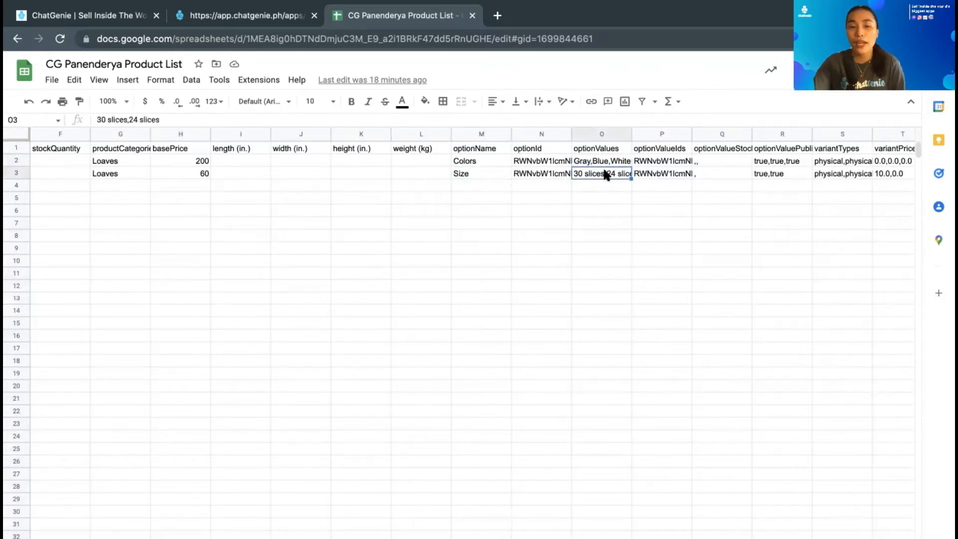
pyautogui.doubleClick(605, 173)
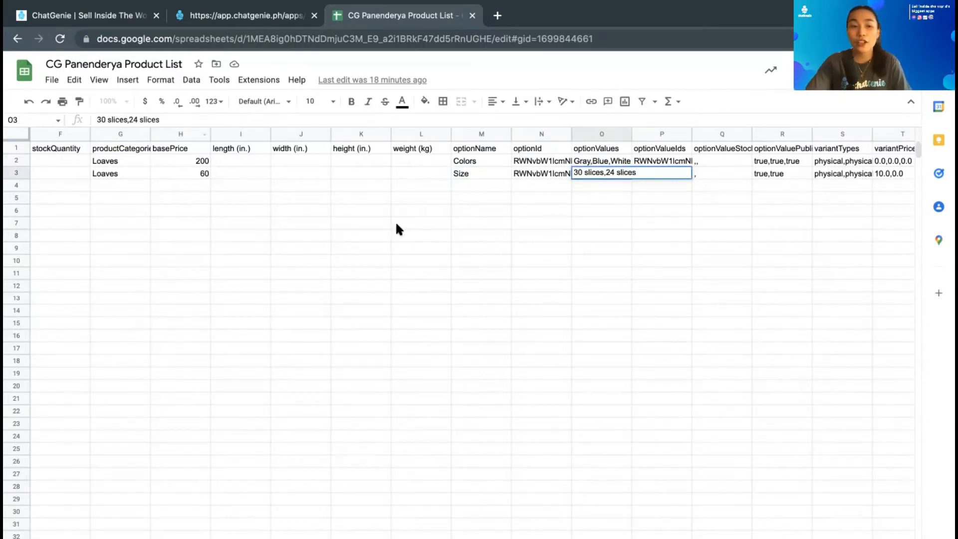
pyautogui.click(584, 278)
# Examine the optionValueStockQuantities and optionValuePublishes columns, and the variantTypes entry for Sliced Bread.
pyautogui.hscroll(2, 591, 239)
pyautogui.click(602, 134)
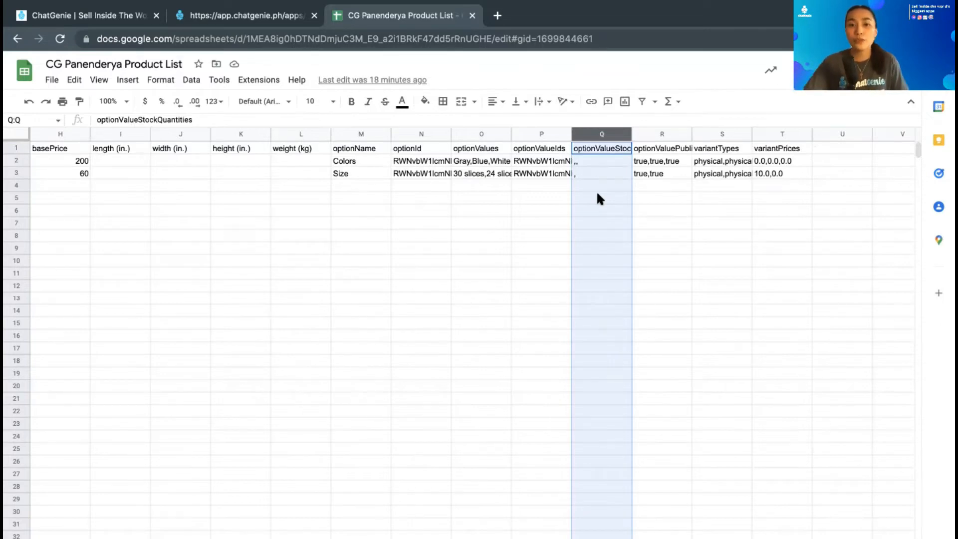
pyautogui.click(651, 131)
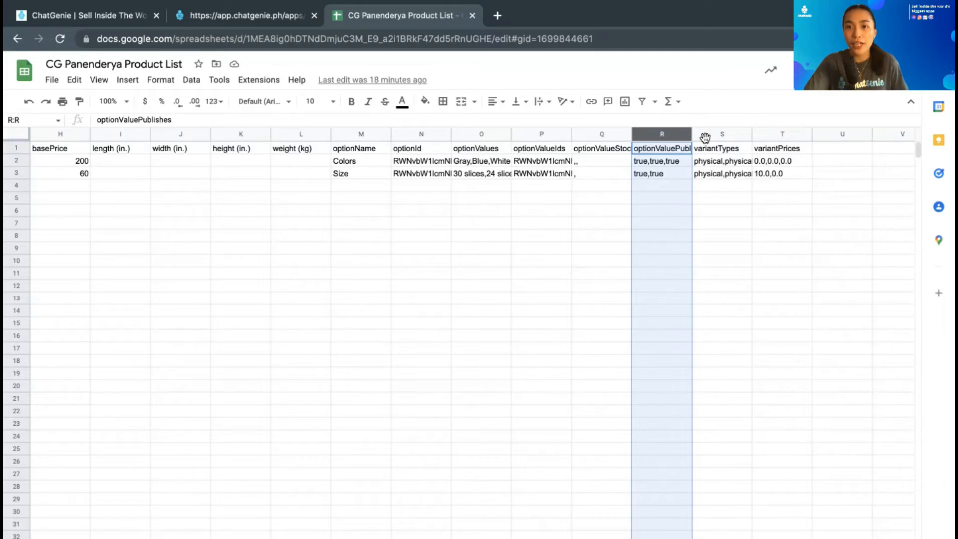
pyautogui.click(712, 171)
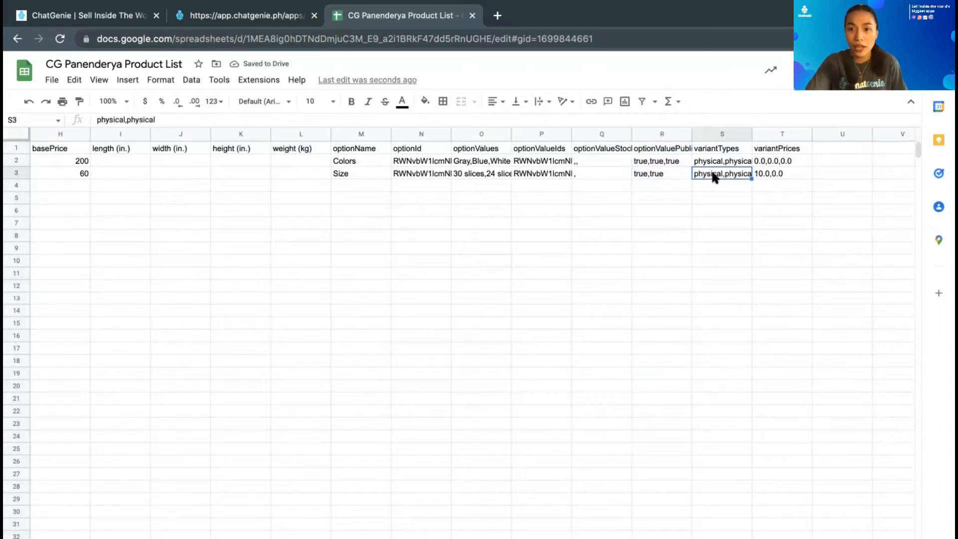
# Examine the Sliced Bread row's variantTypes and variantPrices entries.
pyautogui.doubleClick(712, 173)
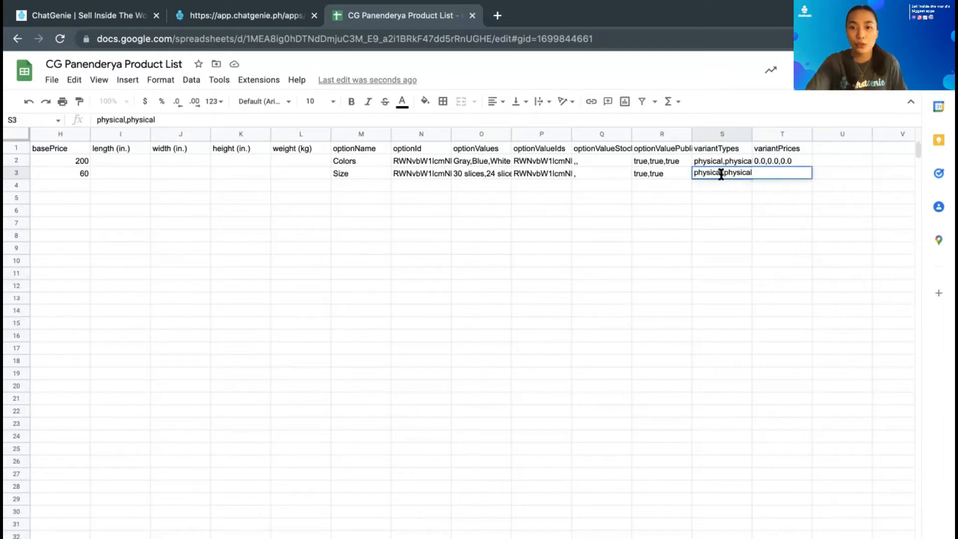
pyautogui.click(690, 223)
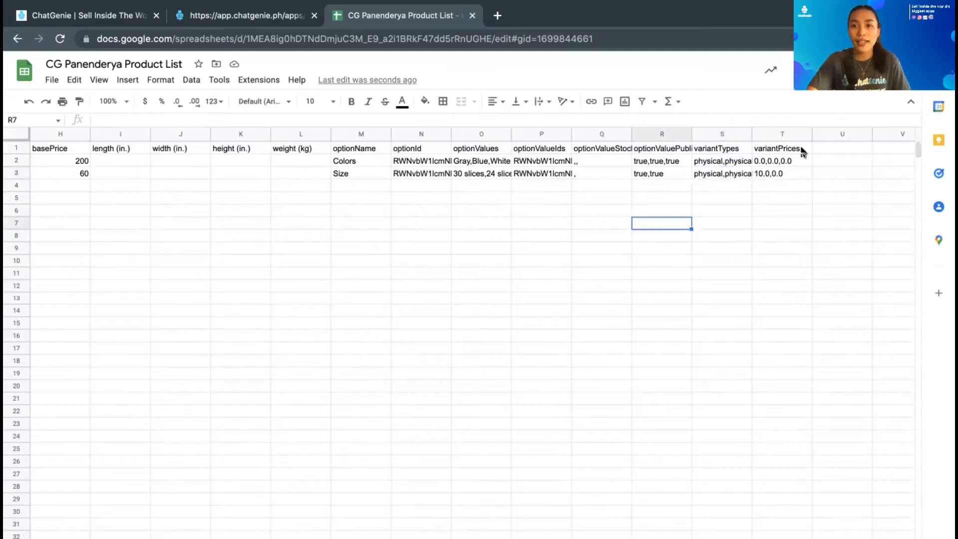
pyautogui.click(773, 133)
pyautogui.hscroll(-1, 848, 170)
pyautogui.click(858, 176)
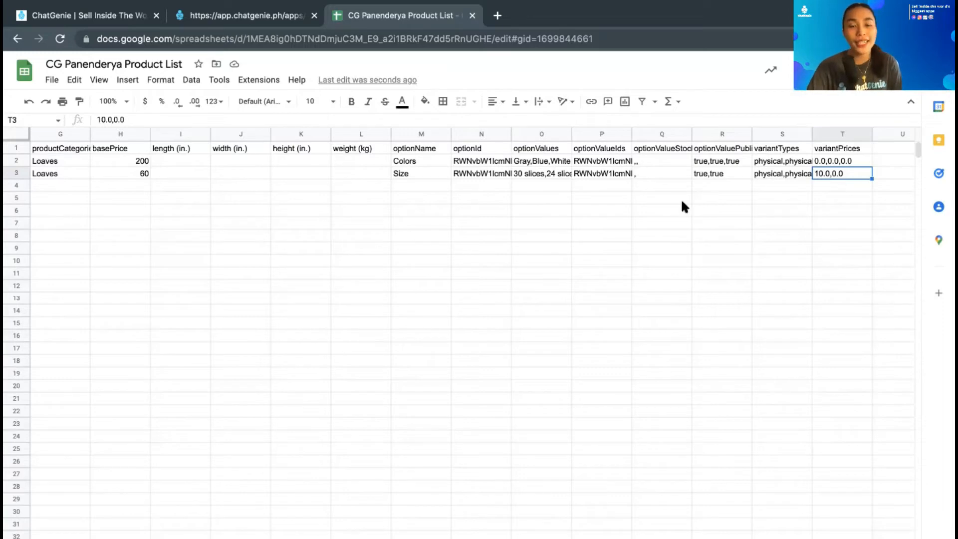
# Start a new product in row 4 with published set to TRUE and productType set to physical.
pyautogui.hscroll(-6, 682, 204)
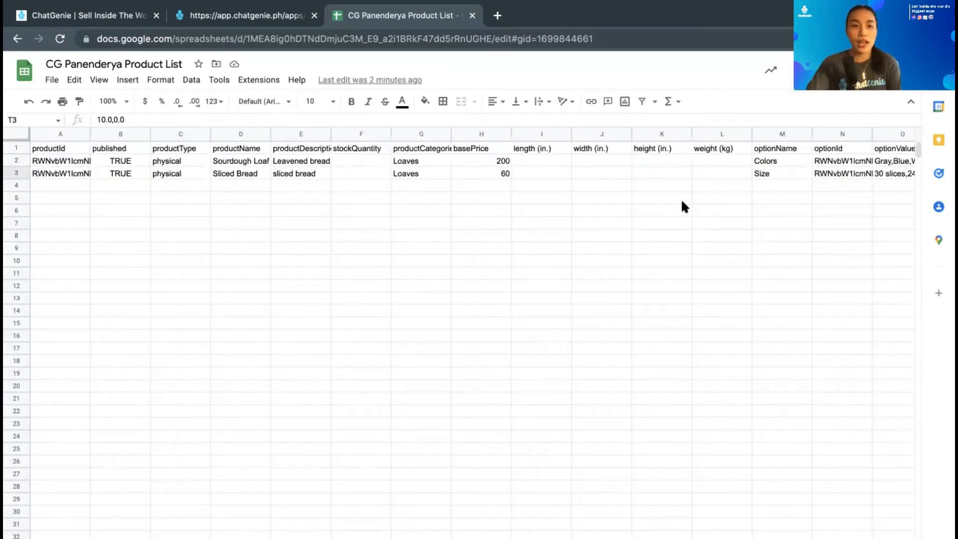
pyautogui.click(114, 183)
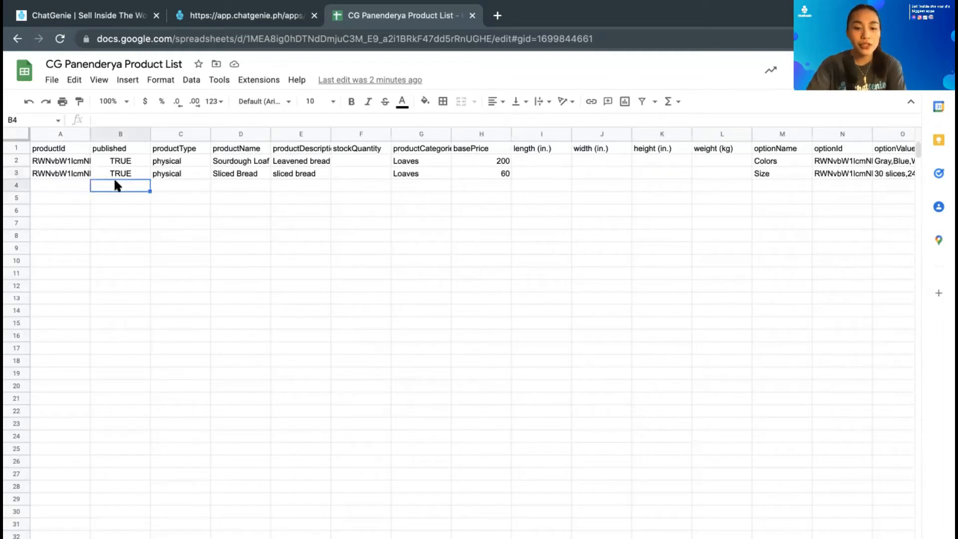
pyautogui.write('TRUE')
pyautogui.press('Return')
pyautogui.press('Up')
pyautogui.press('Right')
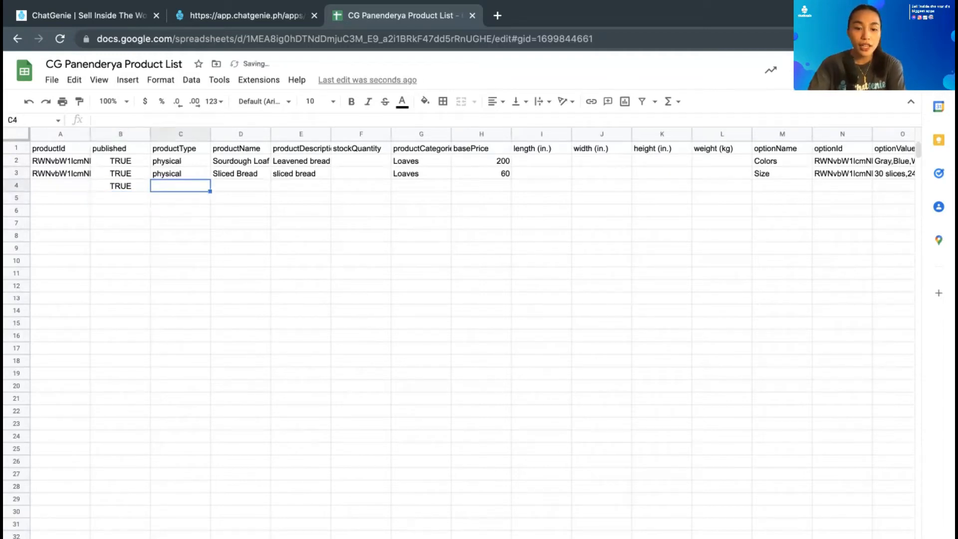
pyautogui.write('physical')
pyautogui.press('Tab')
# Enter Crossaint as row 4's productName and crossaint as its product description.
pyautogui.write('C')
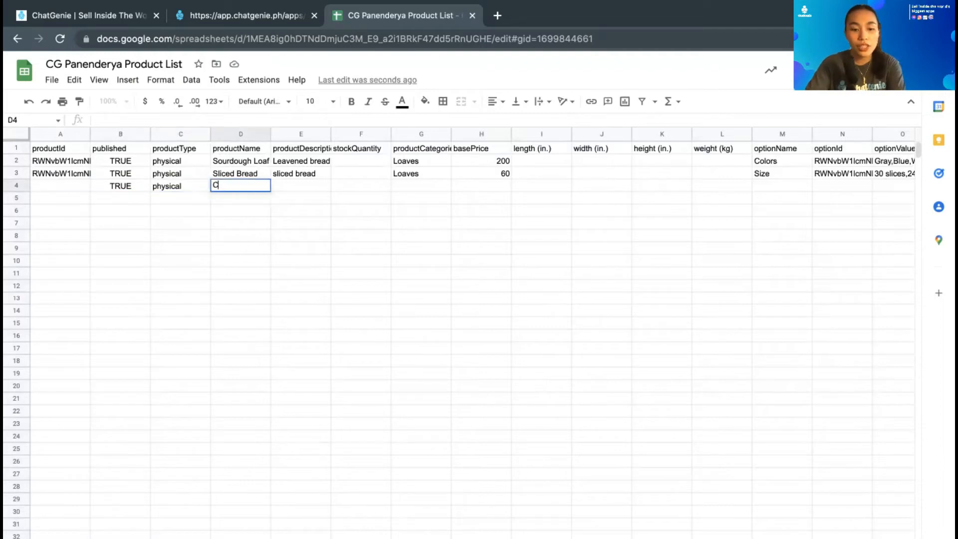
pyautogui.write('rossaint')
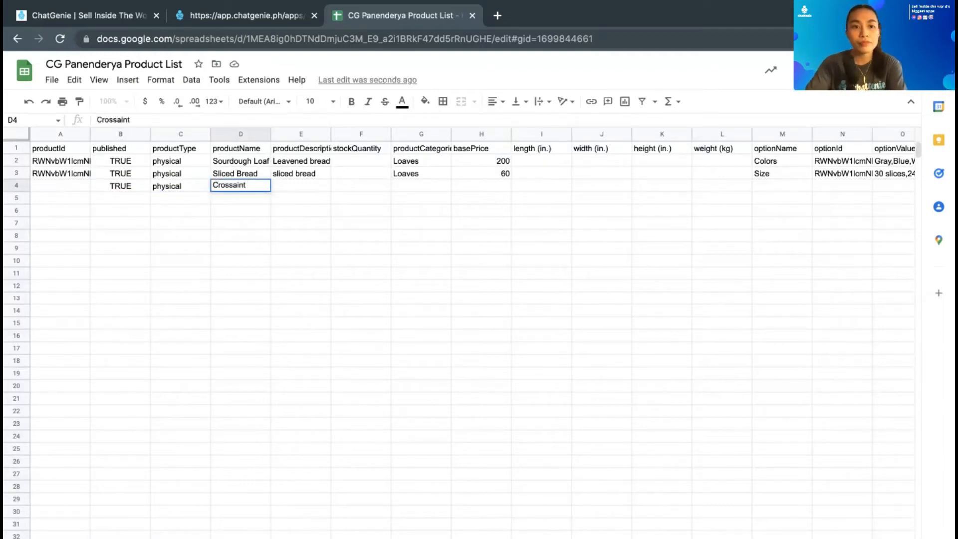
pyautogui.press('Tab')
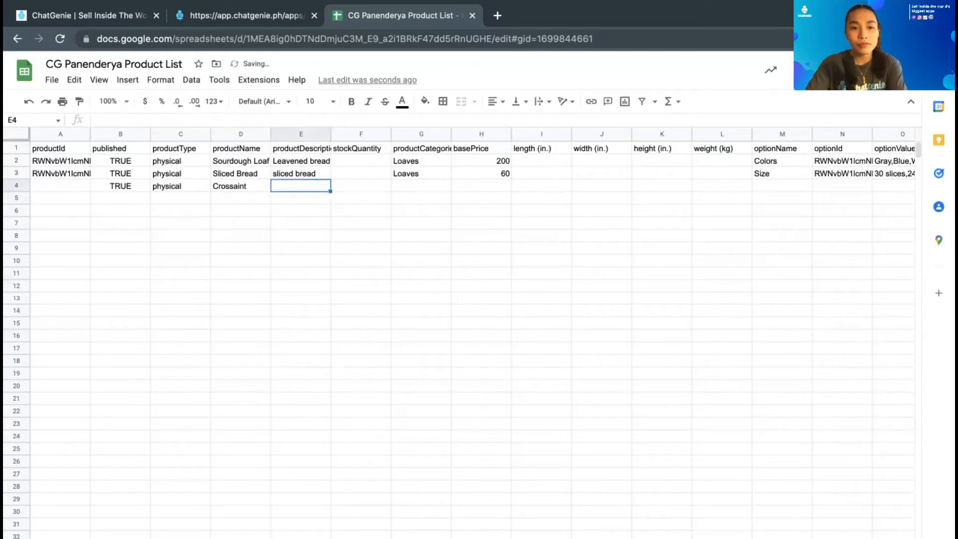
pyautogui.click(249, 182)
pyautogui.doubleClick(289, 185)
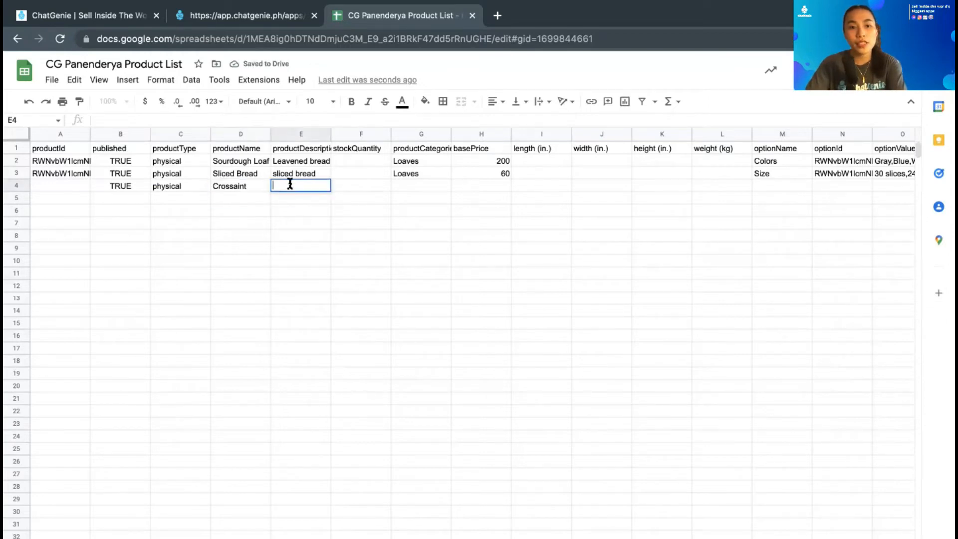
pyautogui.write('Crossaint')
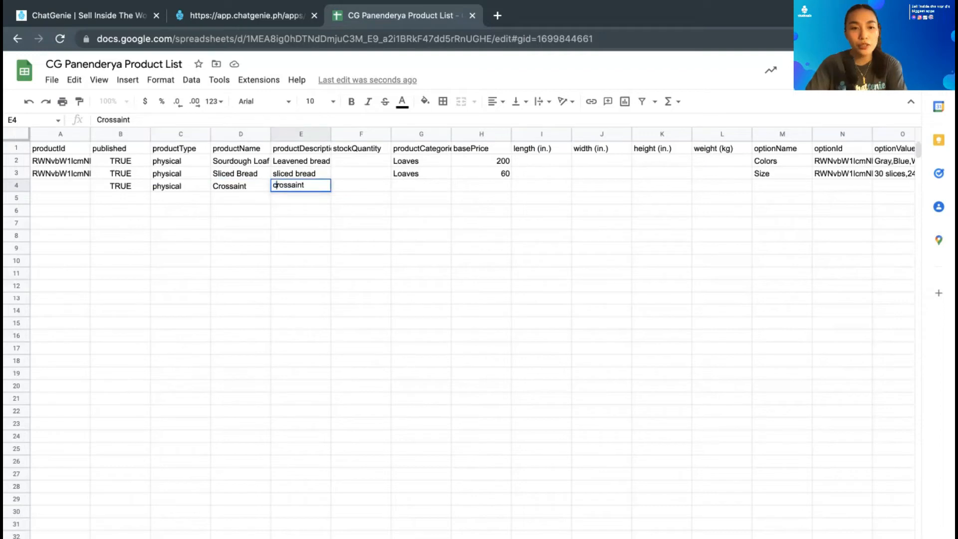
pyautogui.click(353, 187)
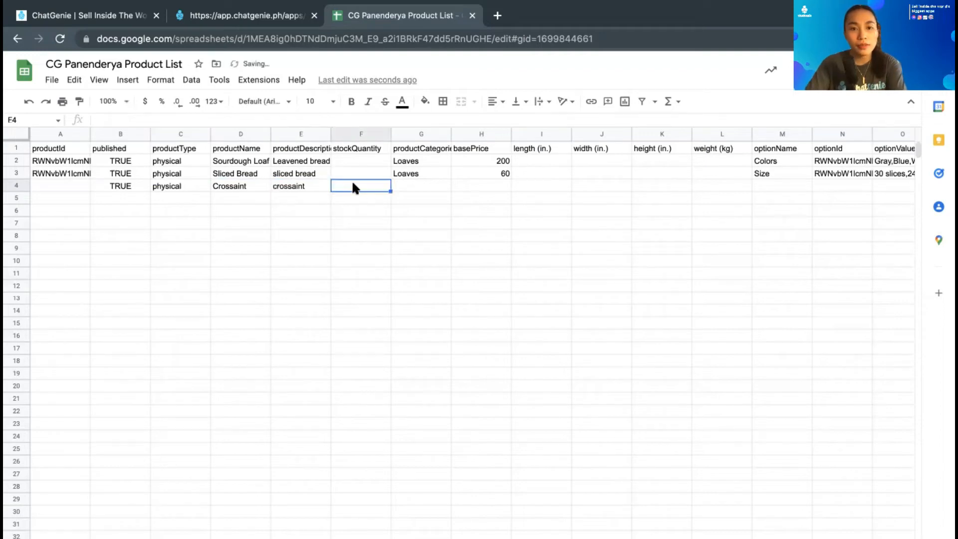
# Leave the Crossaint row's stockQuantity blank, and set its product category to Loaves and its basePrice to 100.
pyautogui.press('Tab')
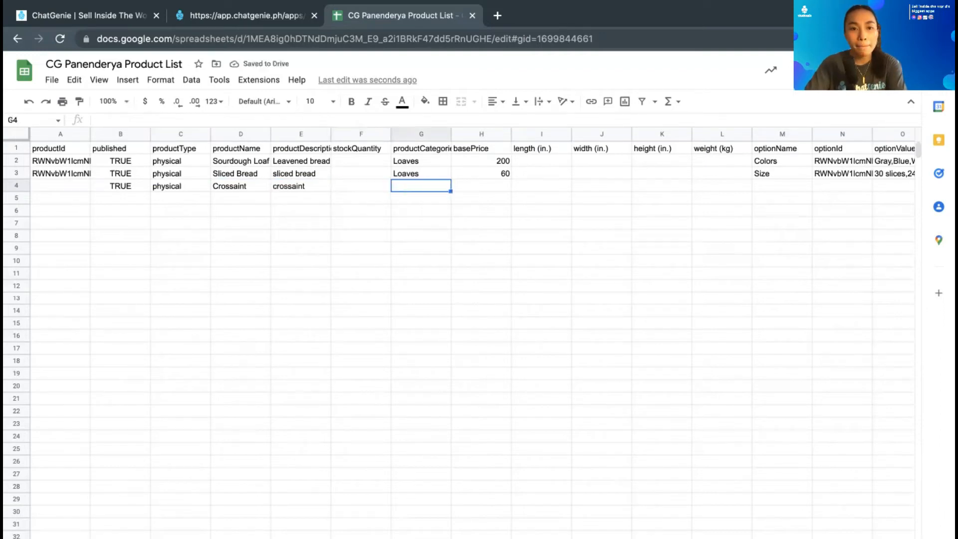
pyautogui.write('Loaves')
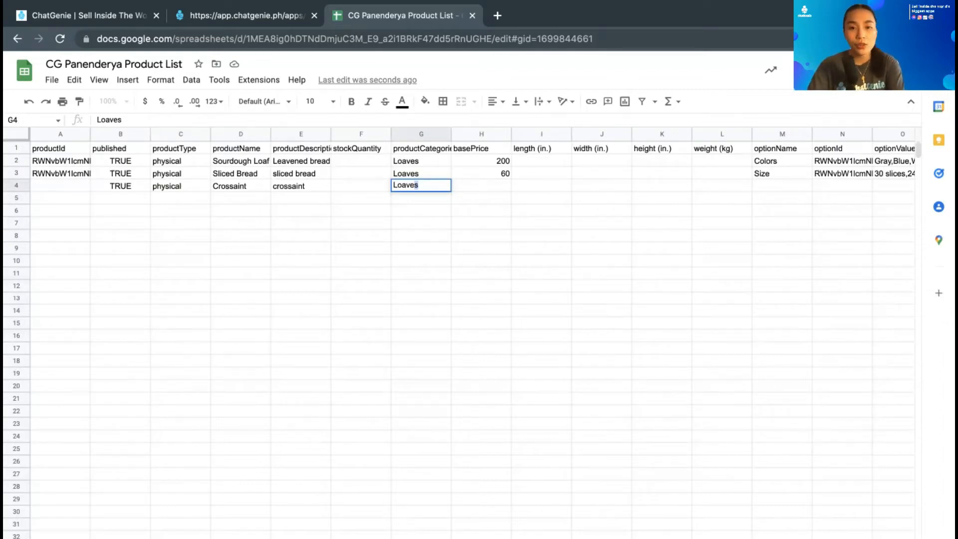
pyautogui.press('Tab')
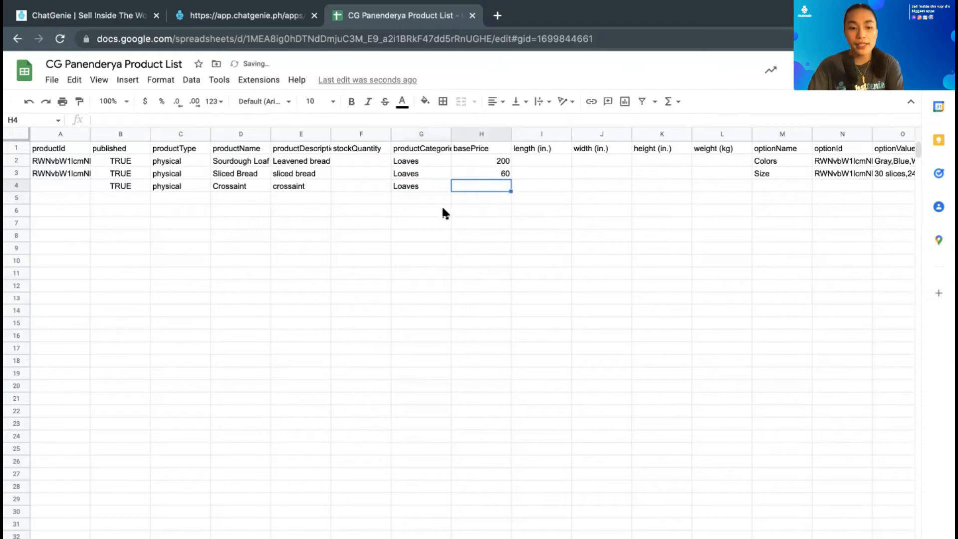
pyautogui.write('100')
pyautogui.press('Tab')
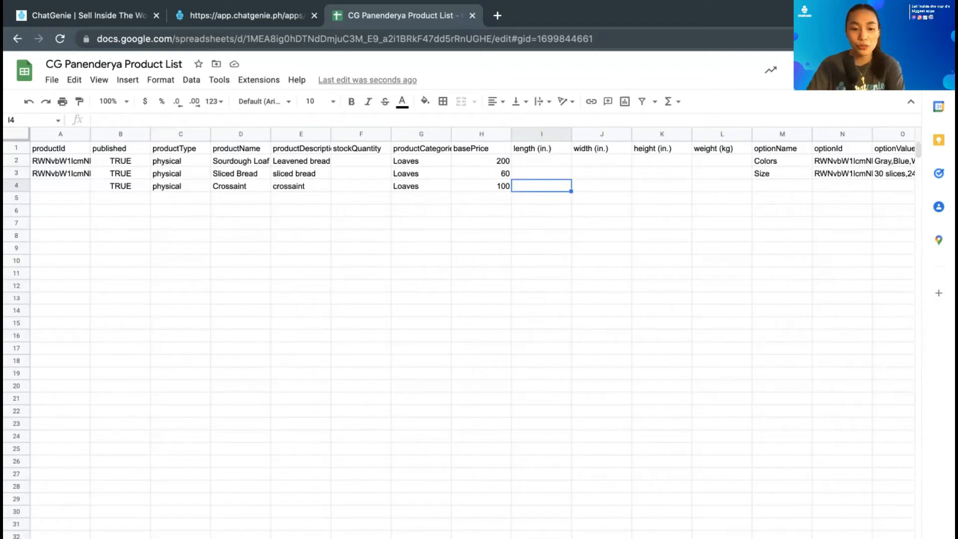
# Set the Crossaint row's length, width and height to 1 in. each and its weight to 1 kg.
pyautogui.write('1')
pyautogui.press('Tab')
pyautogui.write('1')
pyautogui.press('Tab')
pyautogui.write('1')
pyautogui.press('Tab')
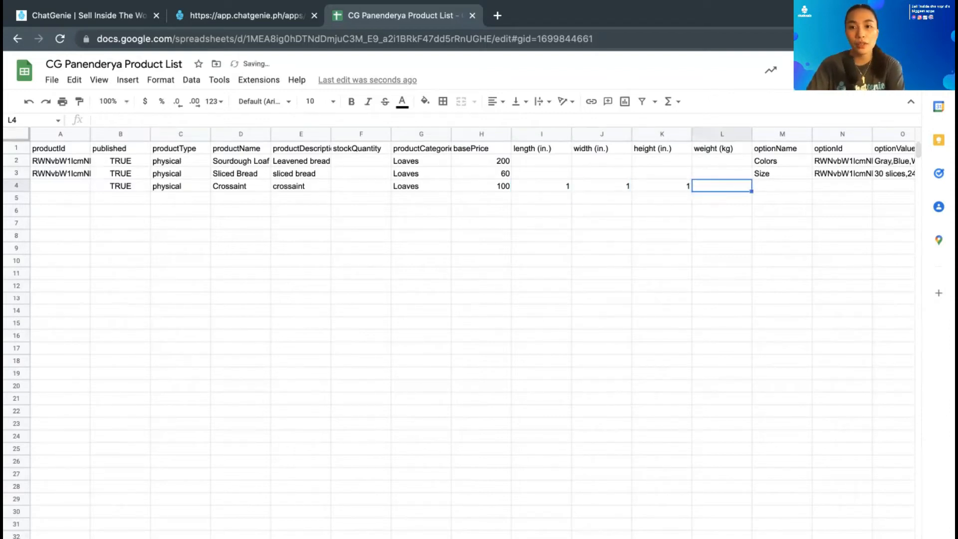
pyautogui.write('1')
pyautogui.press('Tab')
# Enter Size as the optionName in the Crossaint row.
pyautogui.hscroll(1, 574, 299)
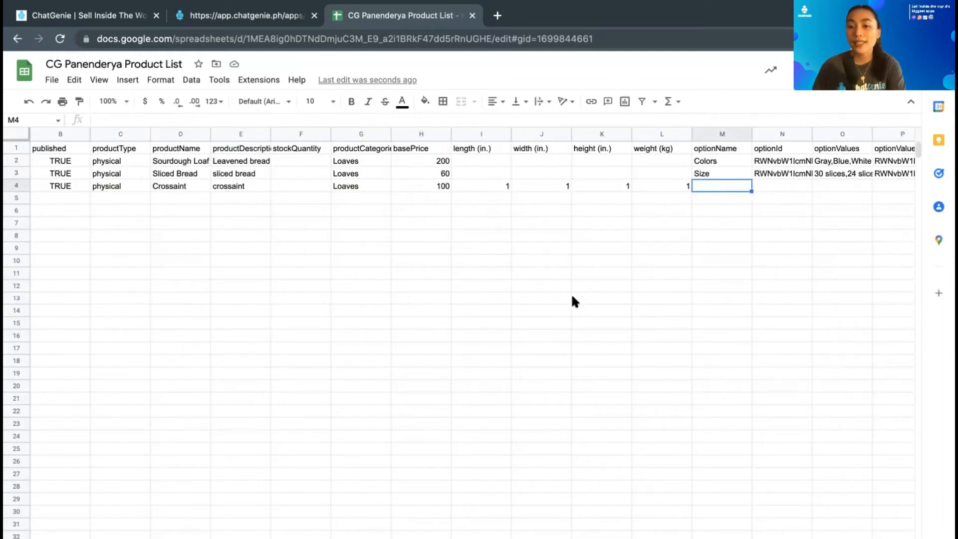
pyautogui.write('Size')
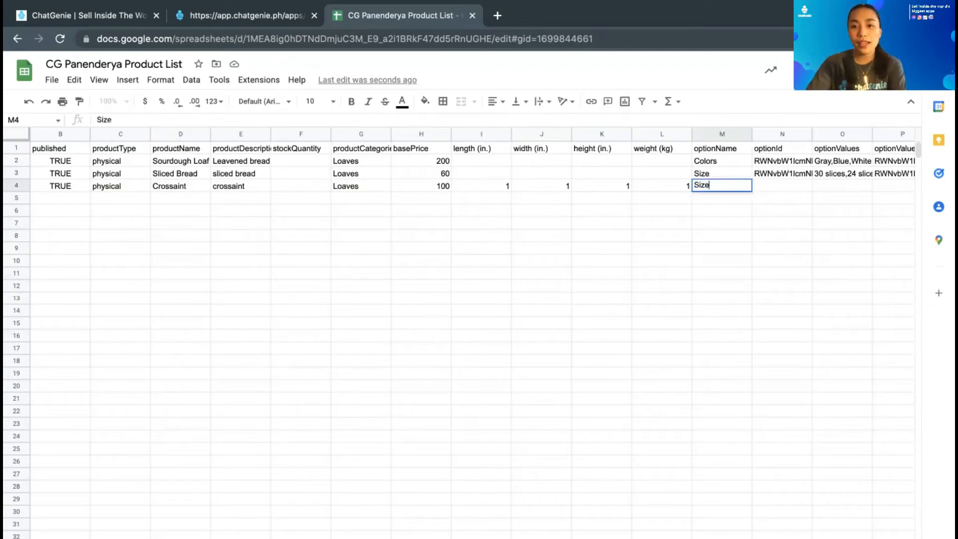
pyautogui.press('Return')
pyautogui.press('Right')
pyautogui.press('Up')
pyautogui.hscroll(3, 694, 184)
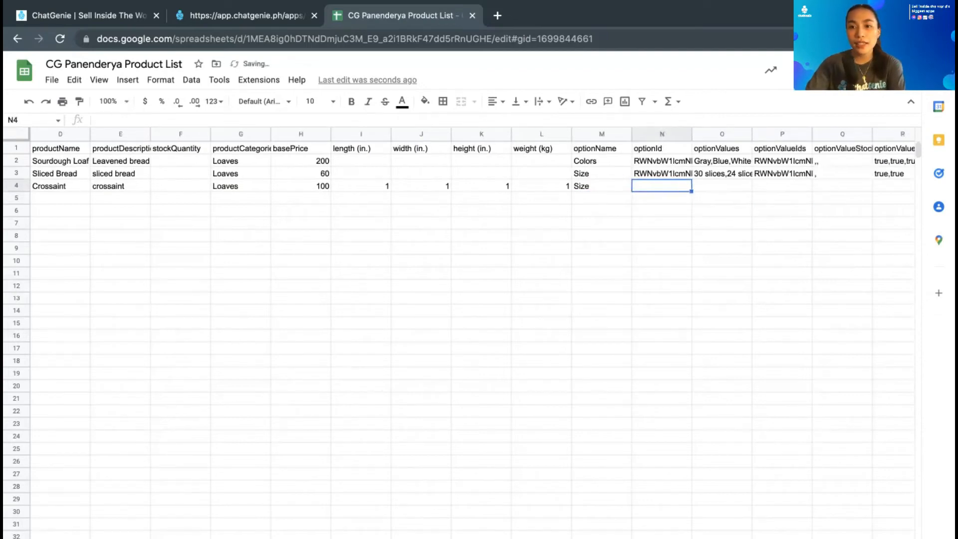
# Leave the Crossaint row's optionId blank and enter "1 pc, 6 pcs, 24 pcs" as its optionValues.
pyautogui.click(657, 185)
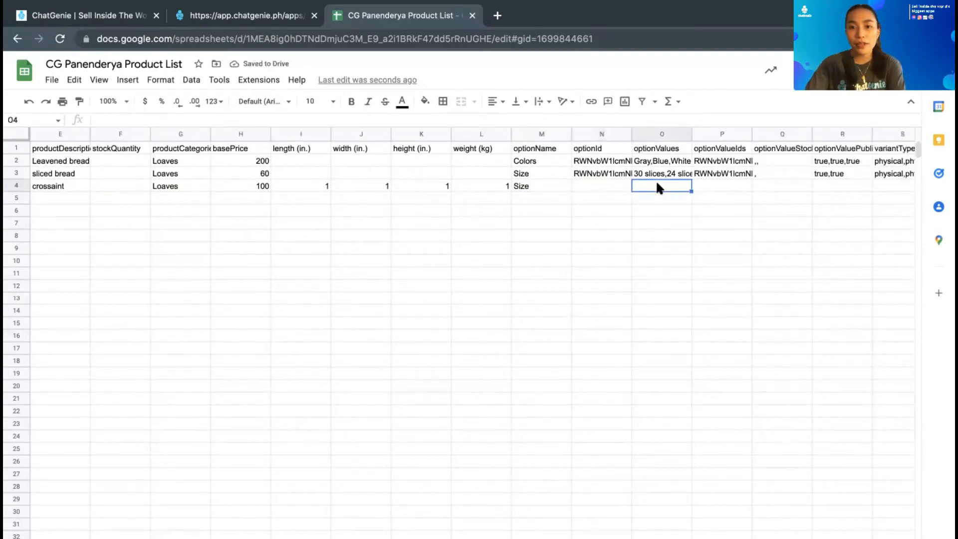
pyautogui.doubleClick(658, 186)
pyautogui.write('1')
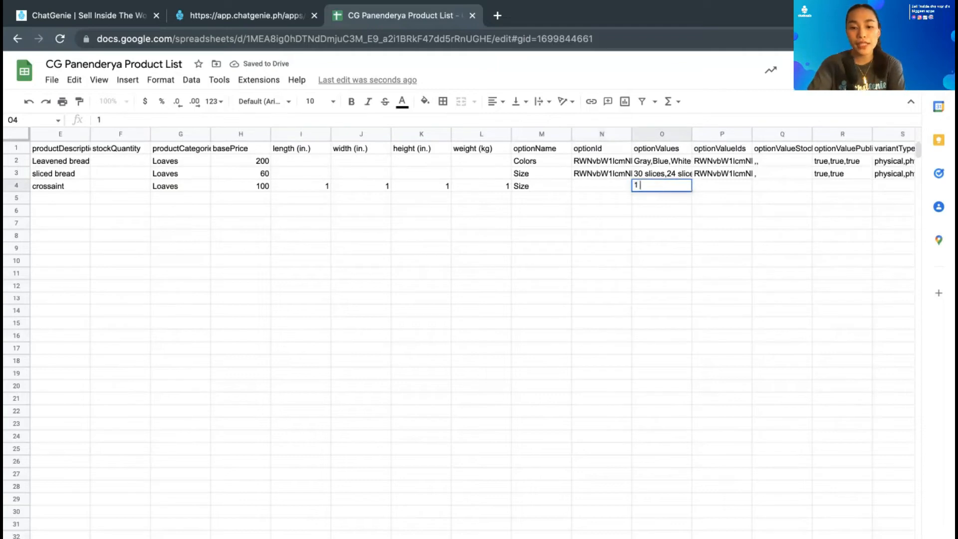
pyautogui.write(' pc,')
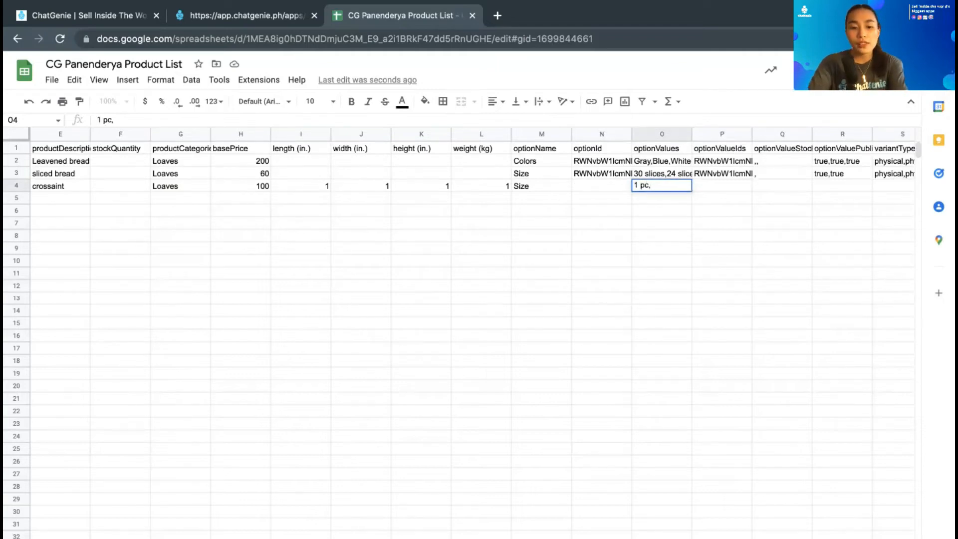
pyautogui.write(' 6 pcs, ')
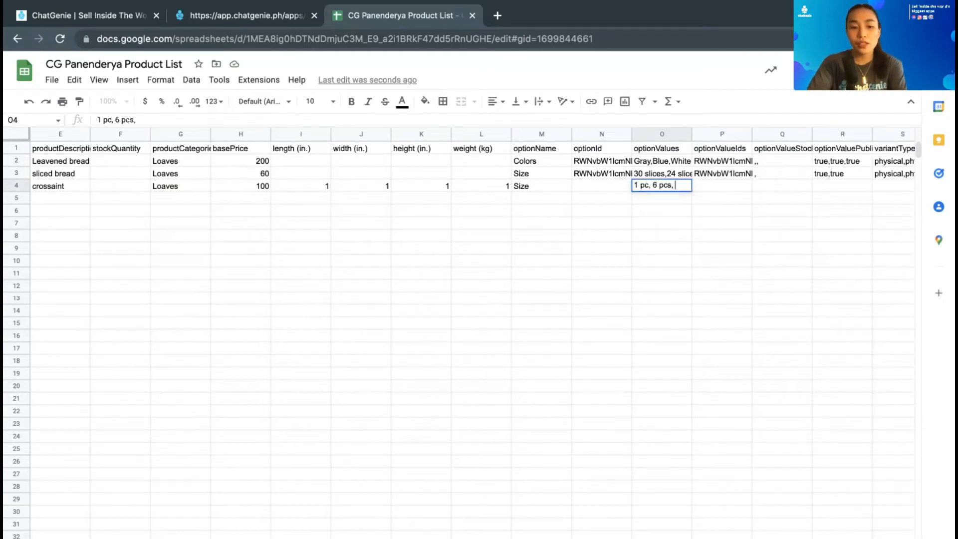
pyautogui.write('24 pcs')
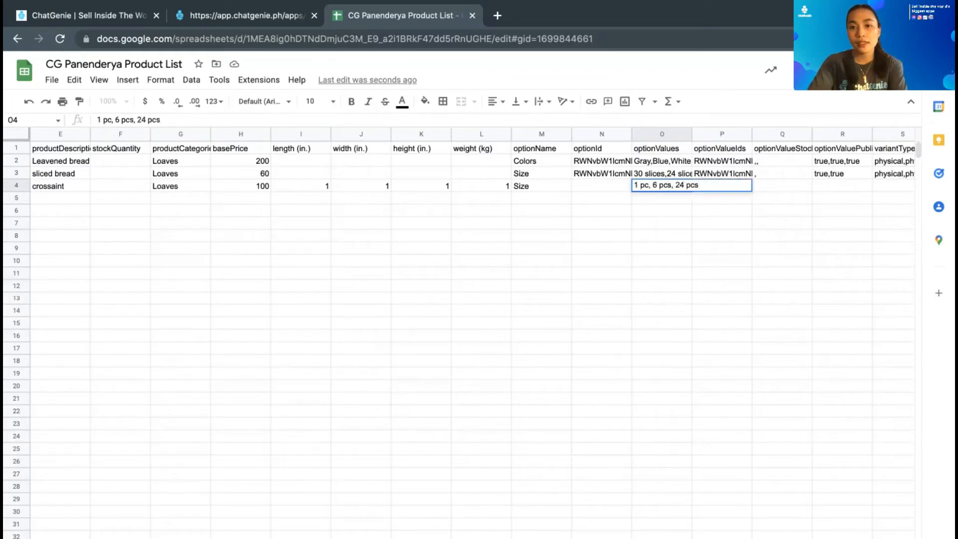
# Remove the spaces after the commas in the Crossaint optionValues so the entry reads "1 pc,6 pcs,24 pcs".
pyautogui.press('Left')
pyautogui.press('Left')
pyautogui.press('Left')
pyautogui.press('Left')
pyautogui.press('Left')
pyautogui.press('Left')
pyautogui.press('BackSpace')
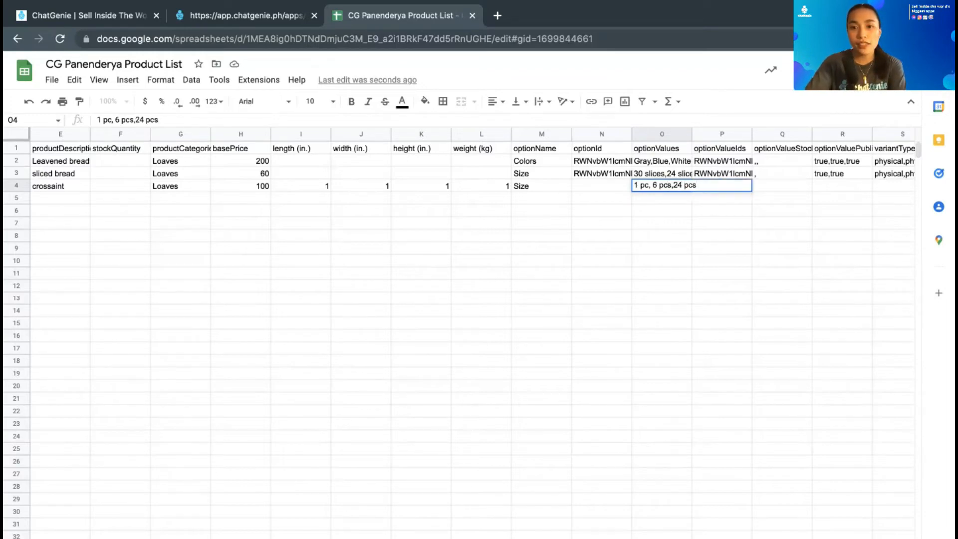
pyautogui.press('Left')
pyautogui.press('Left')
pyautogui.press('Left')
pyautogui.press('Left')
pyautogui.press('Left')
pyautogui.press('Left')
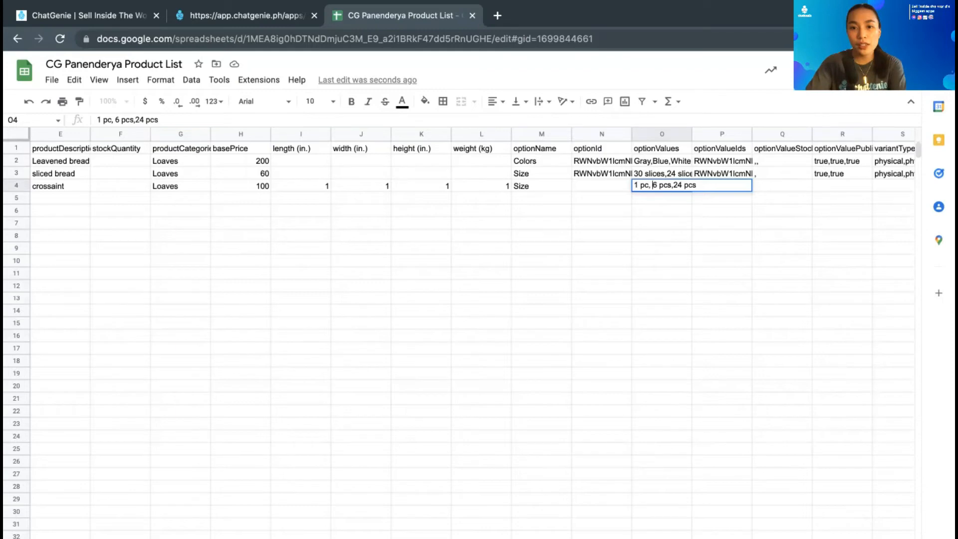
pyautogui.press('BackSpace')
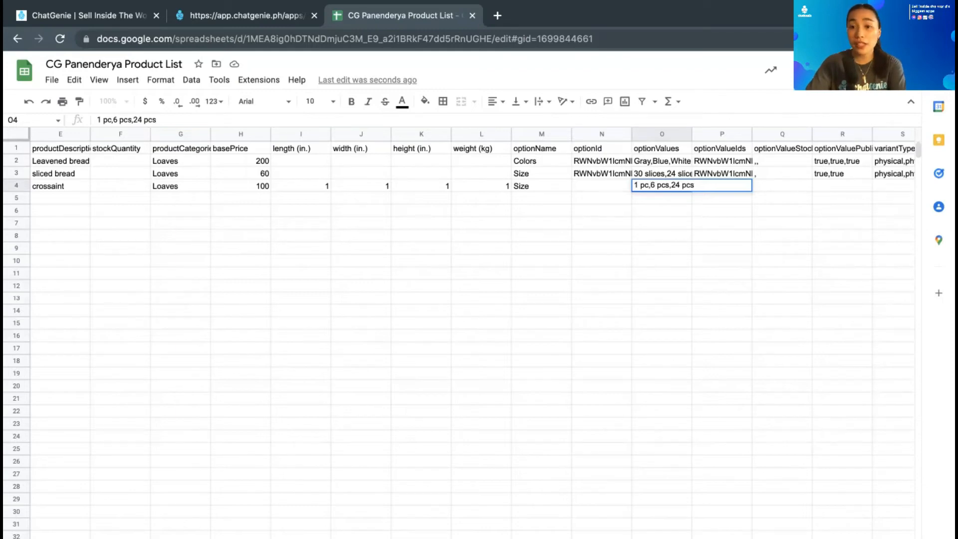
pyautogui.press('Return')
pyautogui.press('Up')
pyautogui.press('Right')
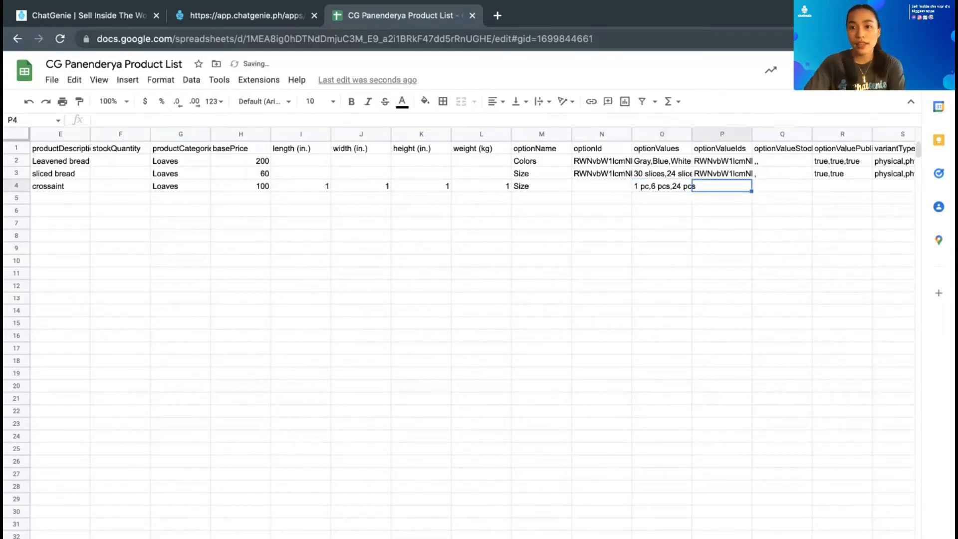
# Enter 10,10,10 as the Crossaint row's option value stock quantities, one for each size, leaving optionValueIds blank.
pyautogui.hscroll(2, 845, 169)
pyautogui.click(740, 185)
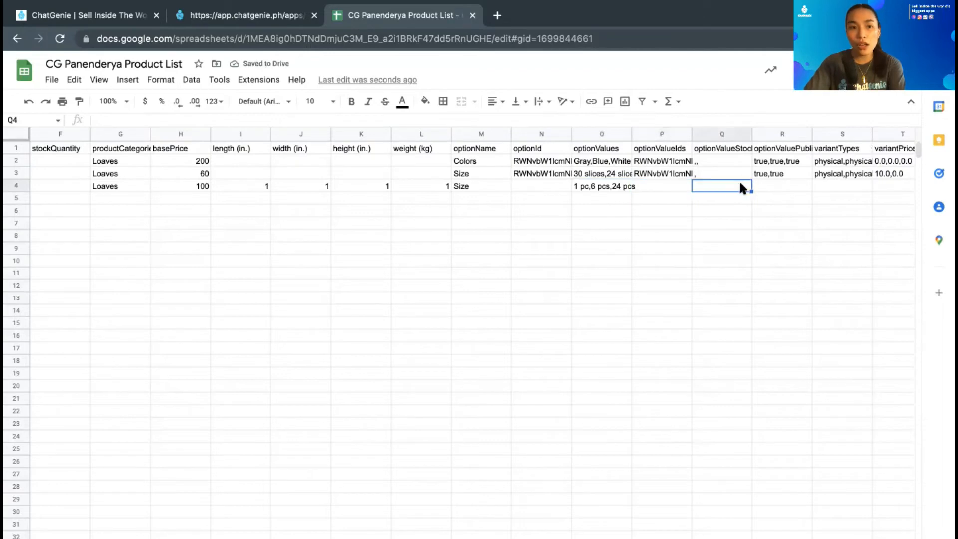
pyautogui.hscroll(2, 740, 185)
pyautogui.hscroll(-1, 740, 186)
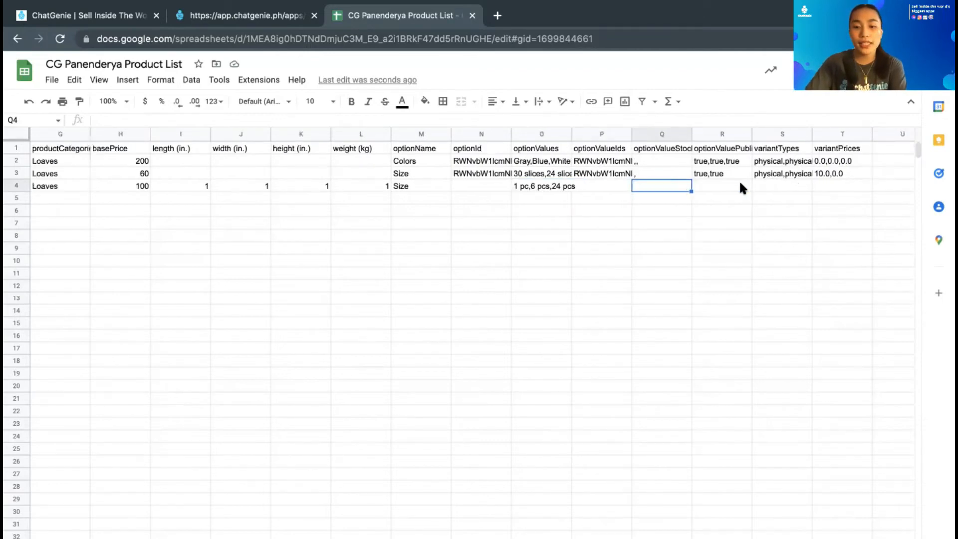
pyautogui.write('10,10,10')
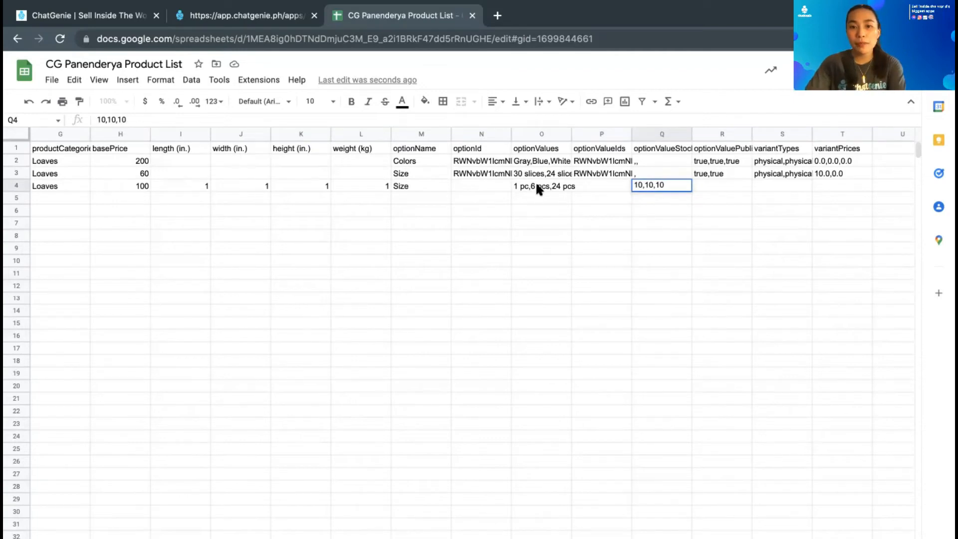
pyautogui.click(523, 188)
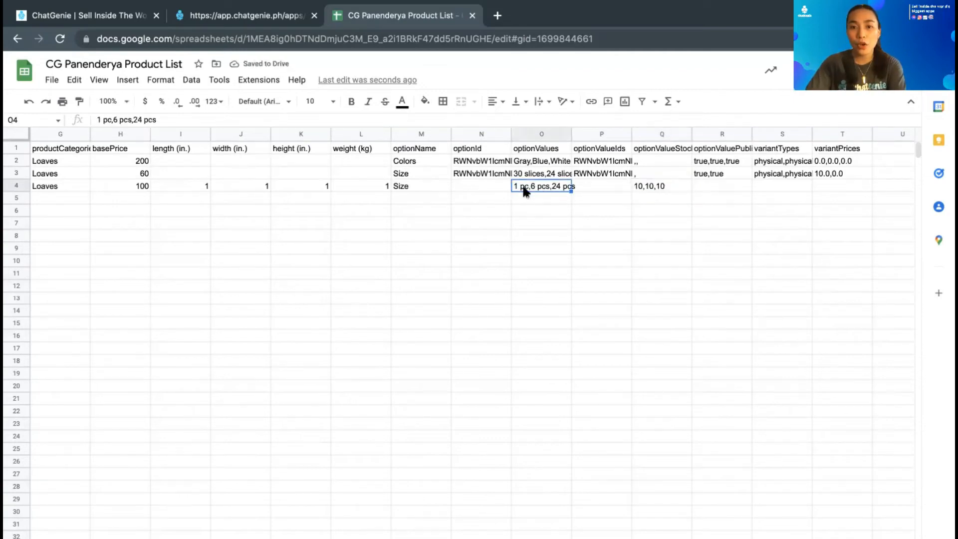
# Enter true,true,true as the Crossaint row's option value published settings, one for each size.
pyautogui.click(728, 185)
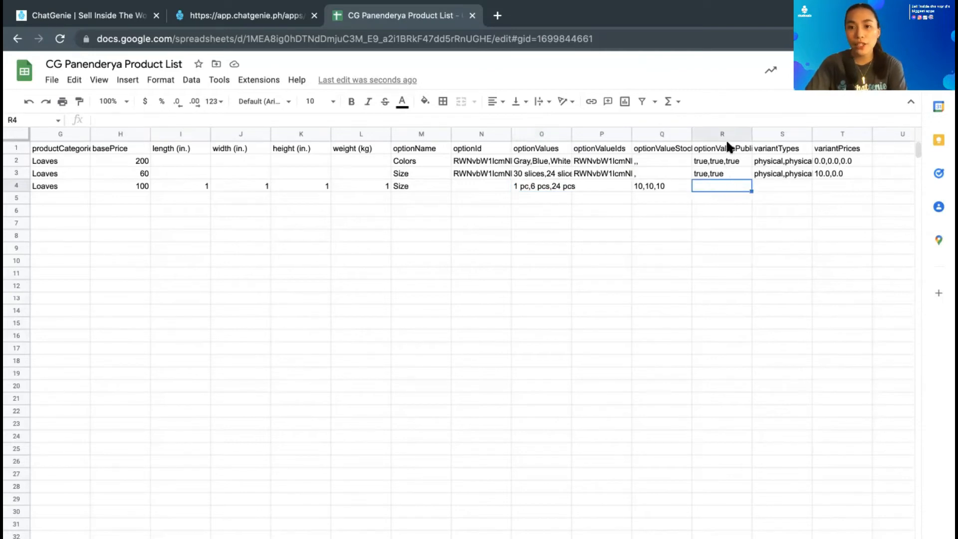
pyautogui.click(729, 146)
pyautogui.click(717, 184)
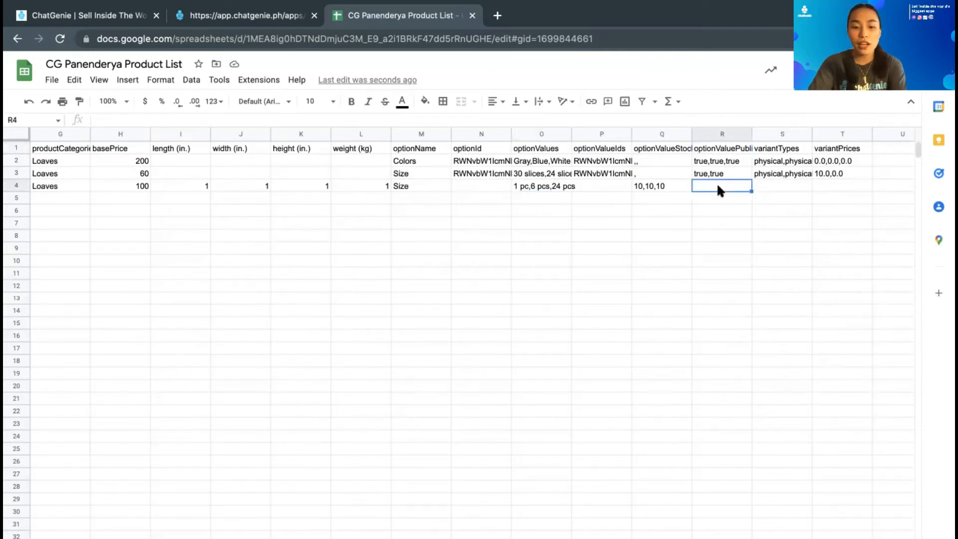
pyautogui.write('tru')
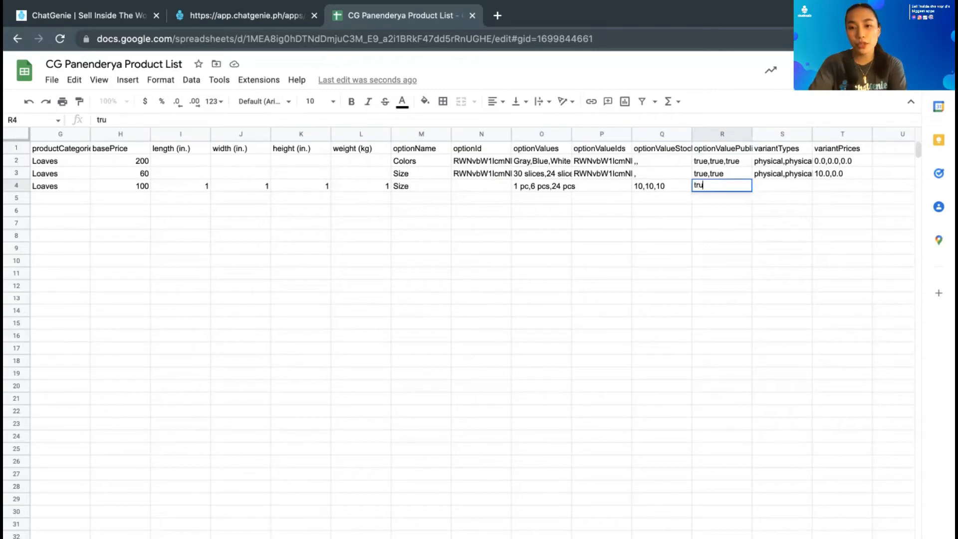
pyautogui.write('e,true,true')
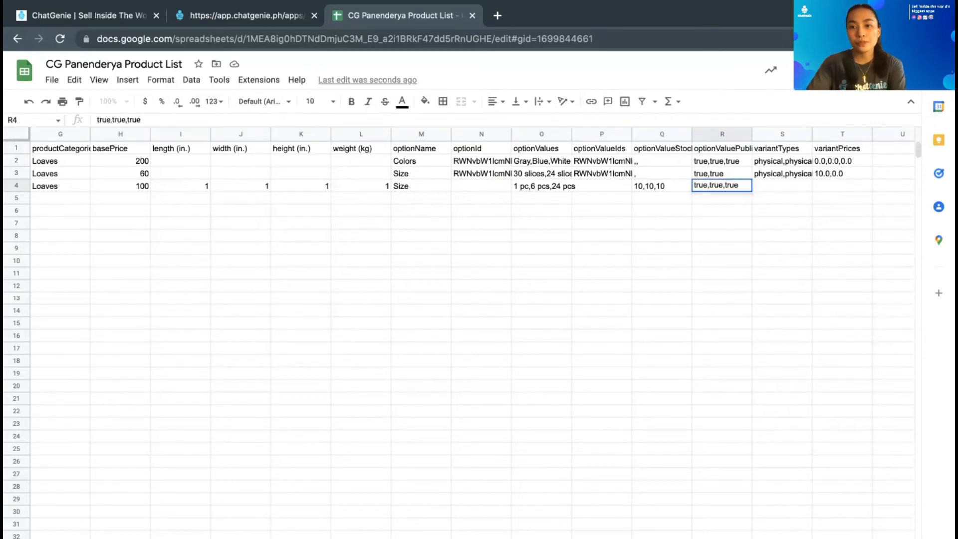
pyautogui.press('Tab')
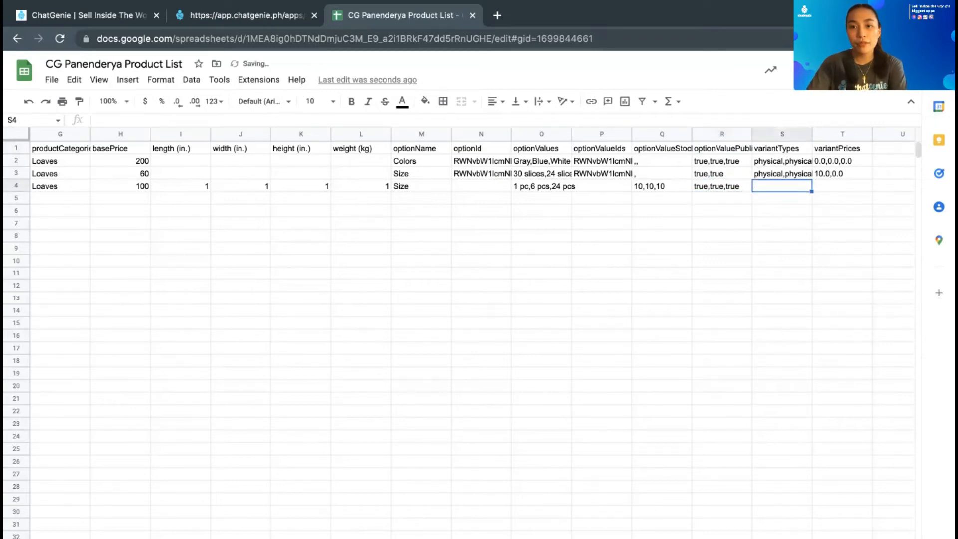
# Enter physical,physical,physical as the Crossaint row's variantTypes.
pyautogui.press('Up')
pyautogui.press('Down')
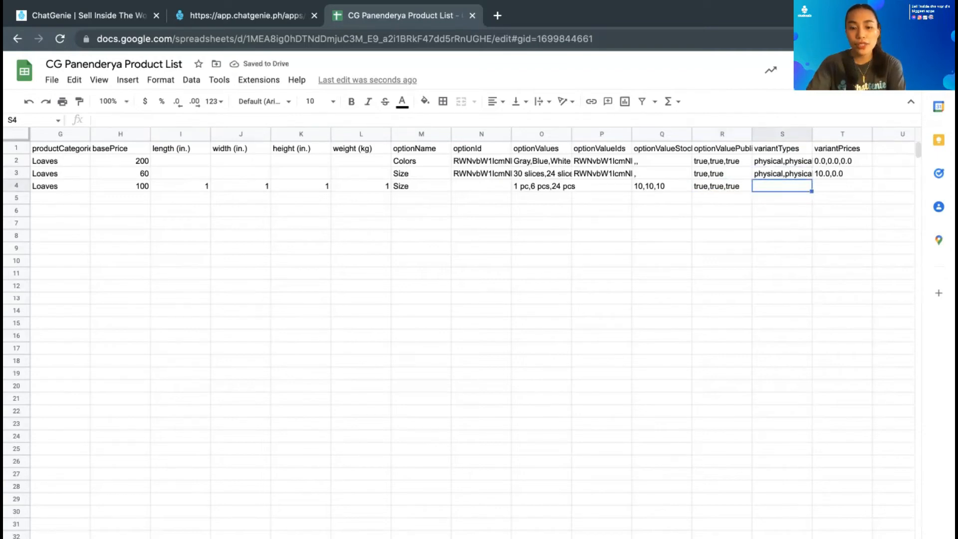
pyautogui.write('physical,ph')
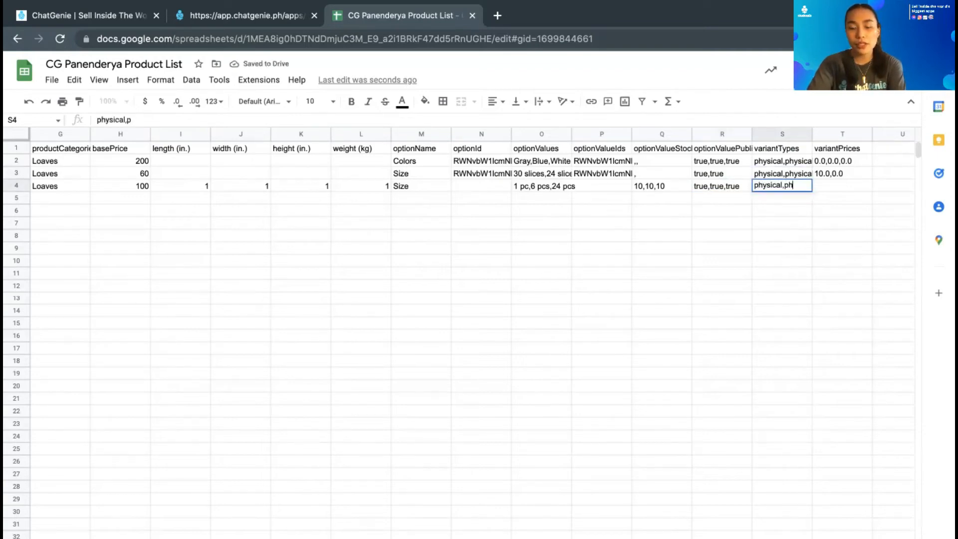
pyautogui.write('ysical,phys')
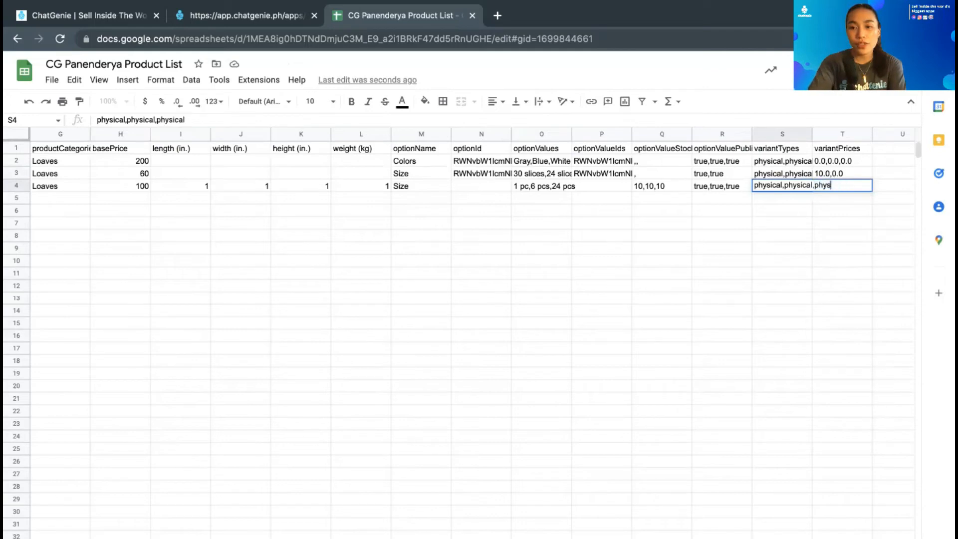
pyautogui.press('Tab')
pyautogui.press('Tab')
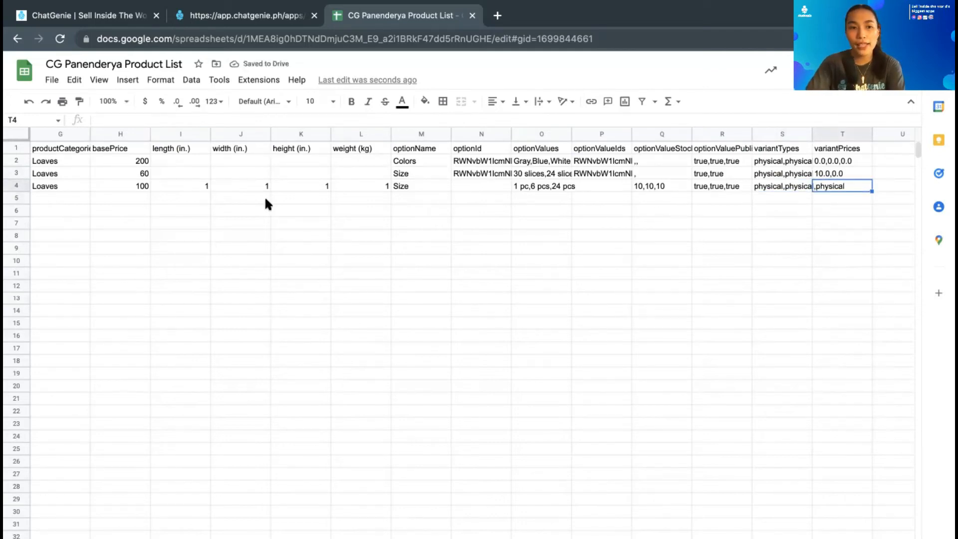
# Enter 100,200,500 as the Crossaint row's variantPrices, matching the order of the 1 pc, 6 pcs and 24 pcs options.
pyautogui.click(137, 185)
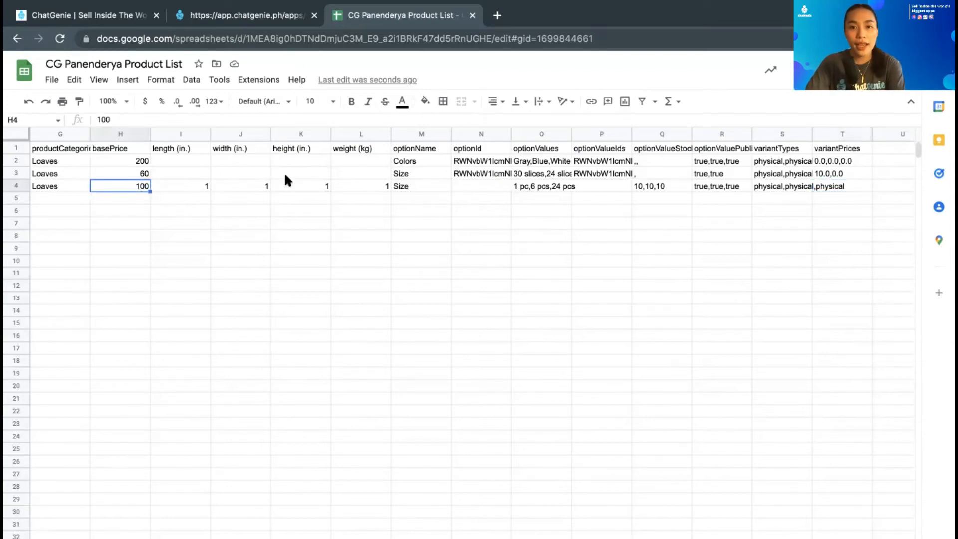
pyautogui.doubleClick(549, 186)
pyautogui.moveTo(549, 185); pyautogui.dragTo(530, 185)
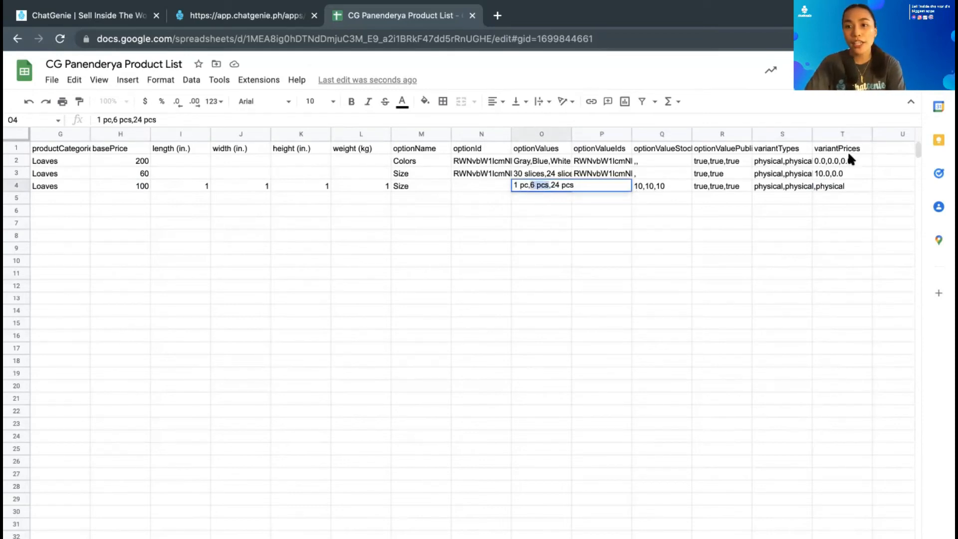
pyautogui.click(843, 187)
pyautogui.write('200')
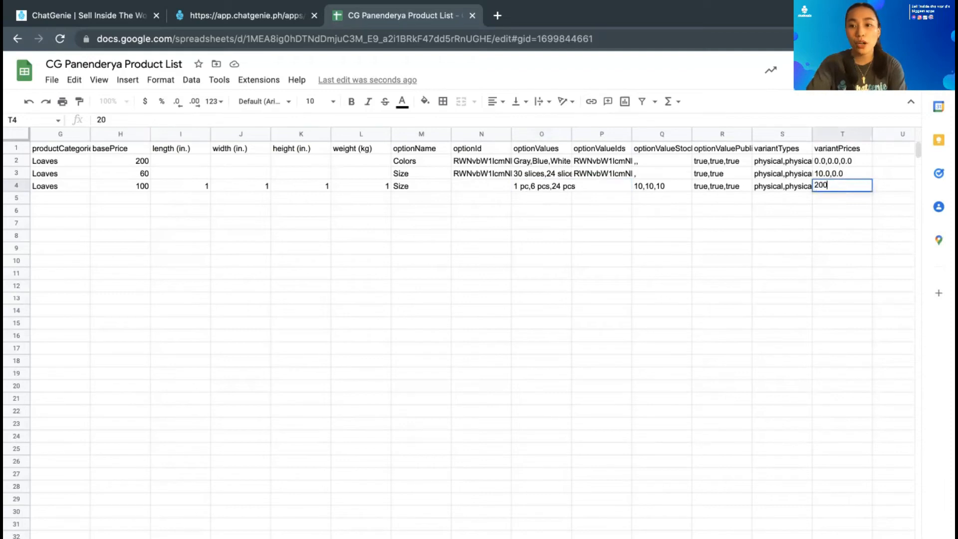
pyautogui.write(',')
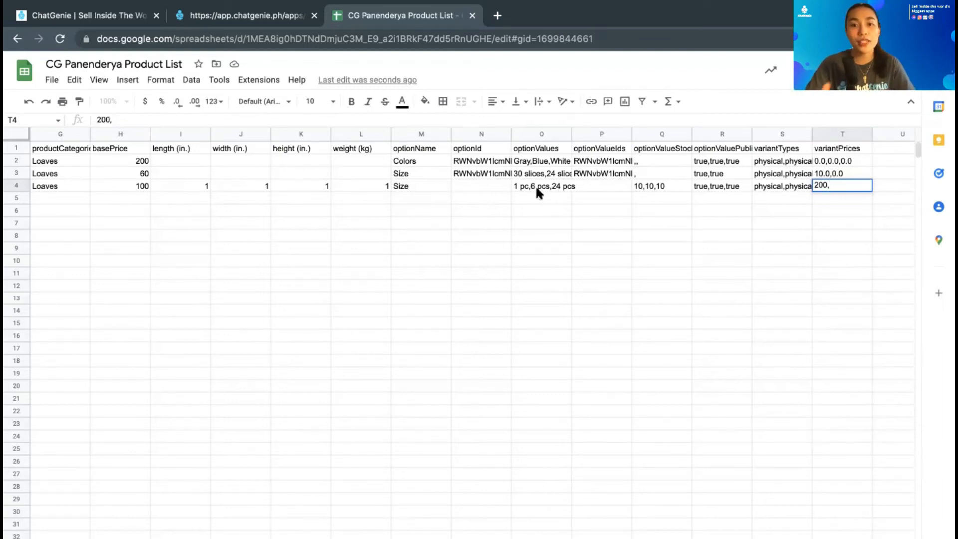
pyautogui.click(815, 184)
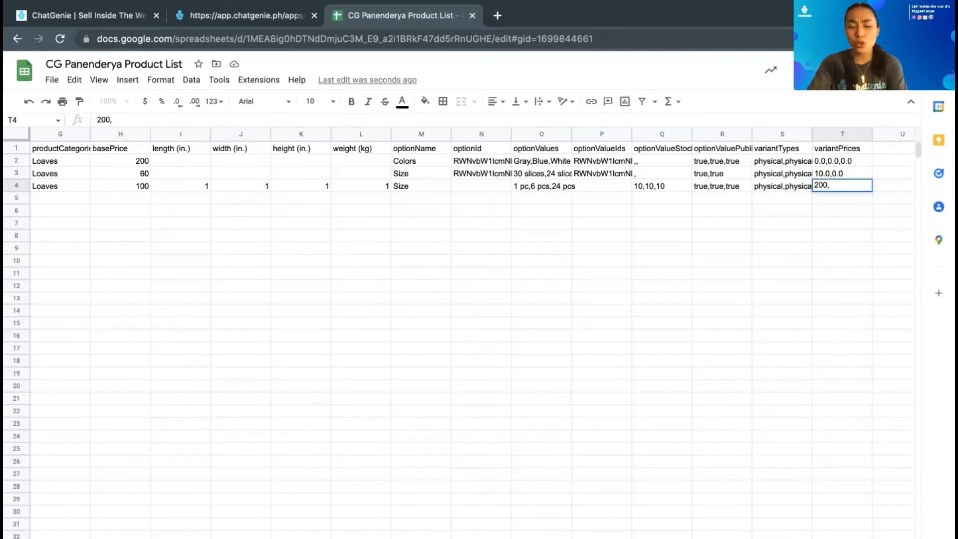
pyautogui.write('100,')
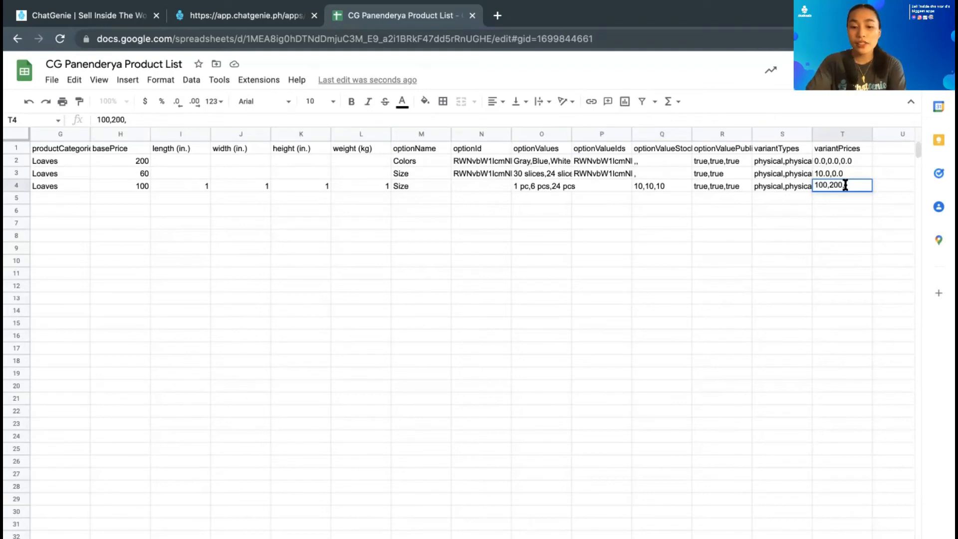
pyautogui.write('500')
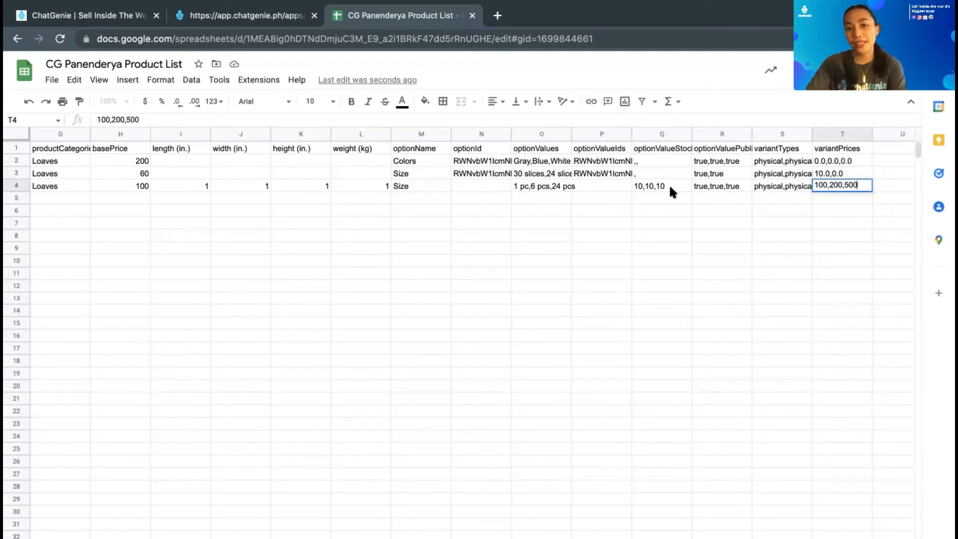
pyautogui.click(616, 211)
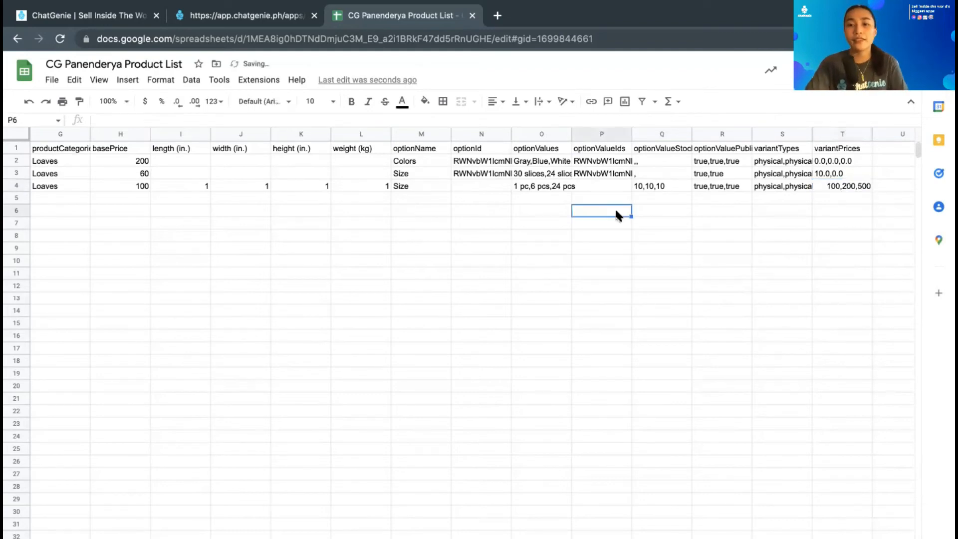
pyautogui.hscroll(-6, 616, 211)
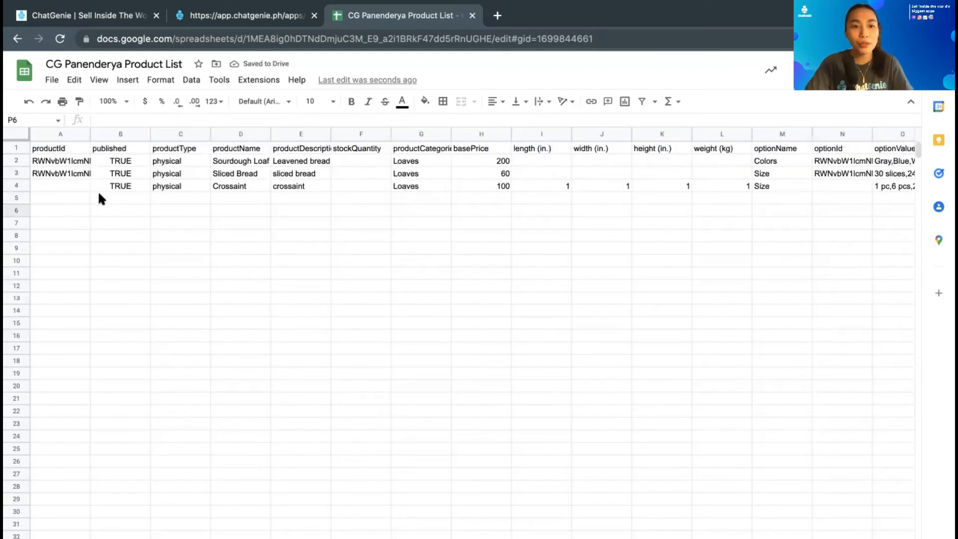
pyautogui.moveTo(98, 196); pyautogui.dragTo(179, 261)
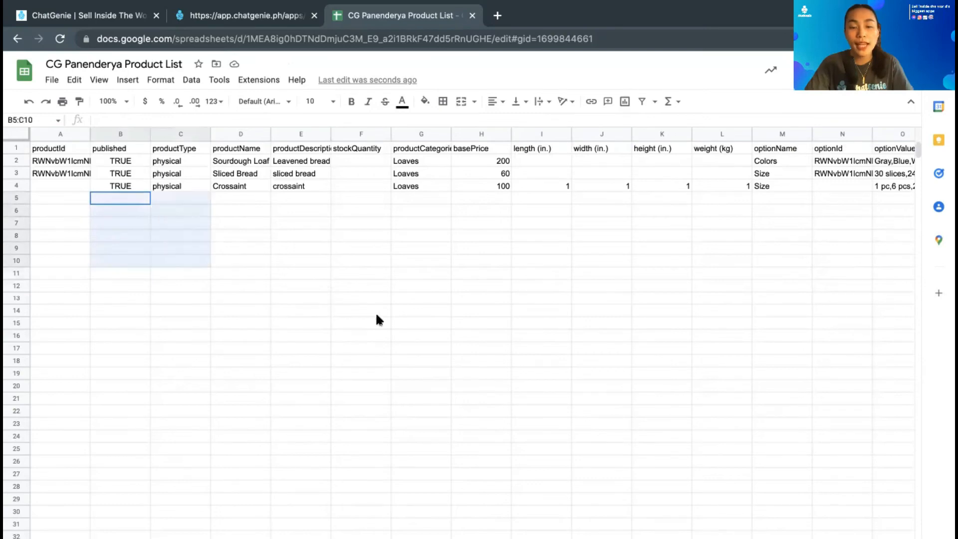
pyautogui.moveTo(377, 316); pyautogui.dragTo(709, 422)
pyautogui.click(142, 463)
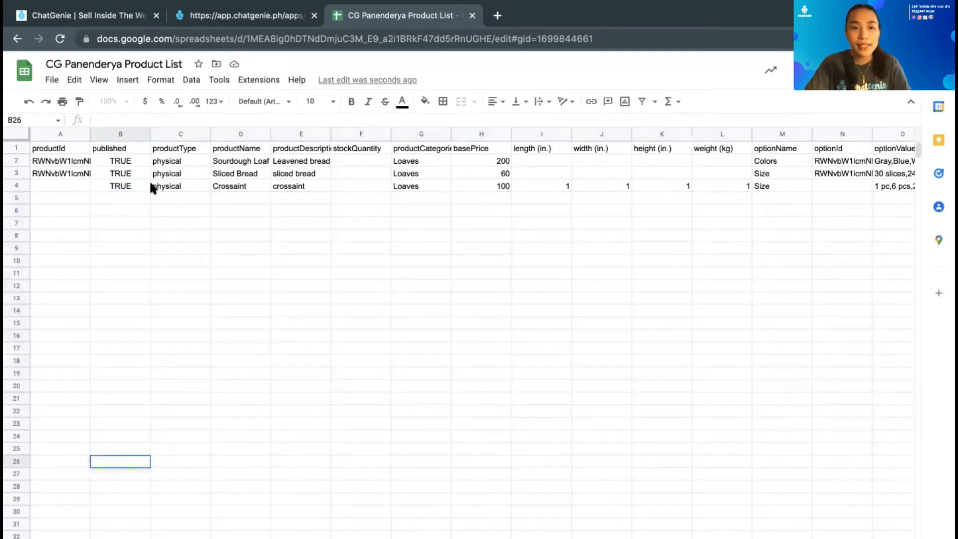
# Download the completed product list sheet as a Comma Separated Values (.csv) file.
pyautogui.click(52, 81)
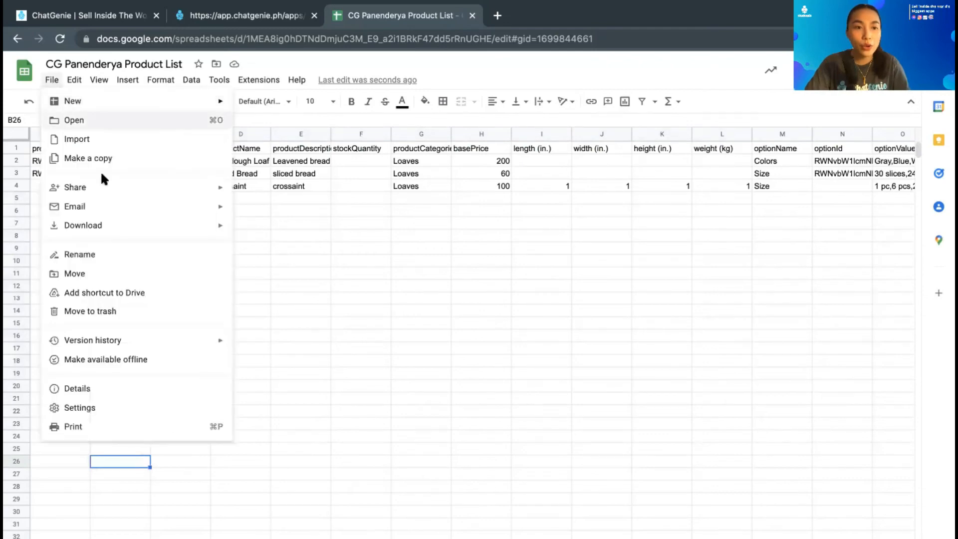
pyautogui.moveTo(105, 190)
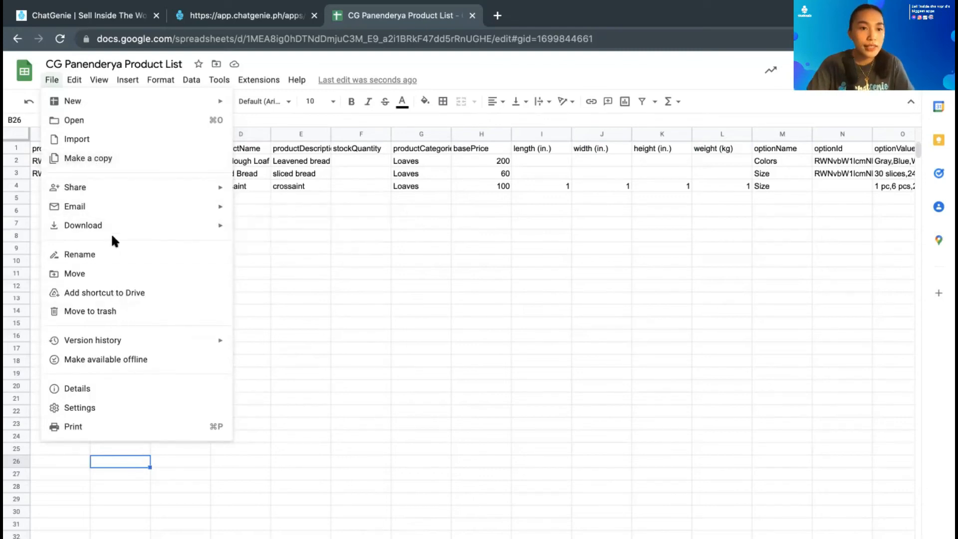
pyautogui.moveTo(113, 231)
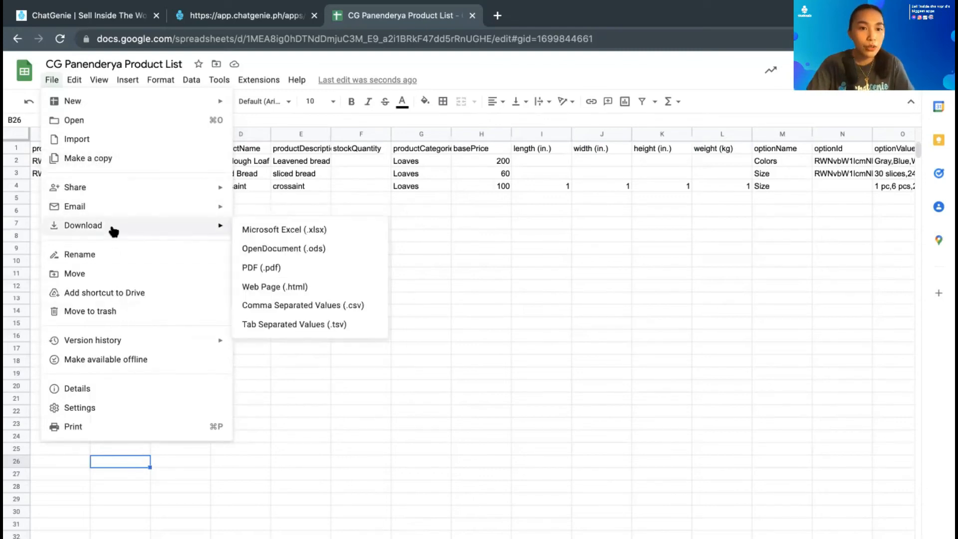
pyautogui.click(297, 305)
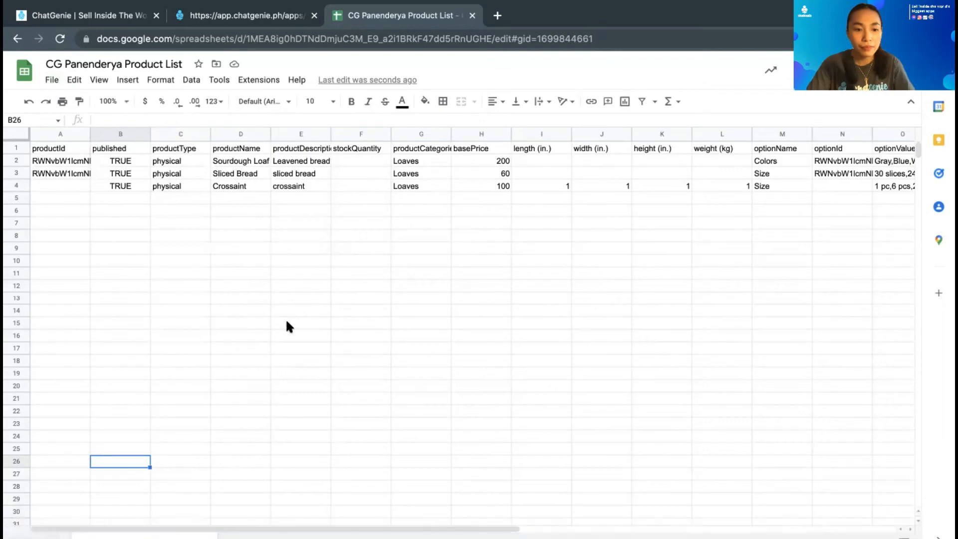
# Switch to ChatGenie, import the downloaded CSV file into the store's Products list and reload the page.
pyautogui.click(234, 15)
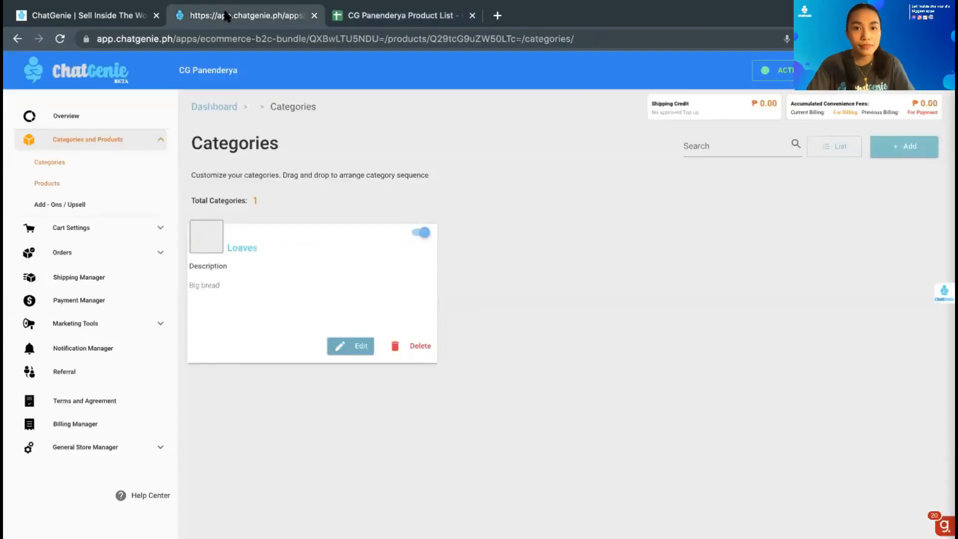
pyautogui.click(92, 185)
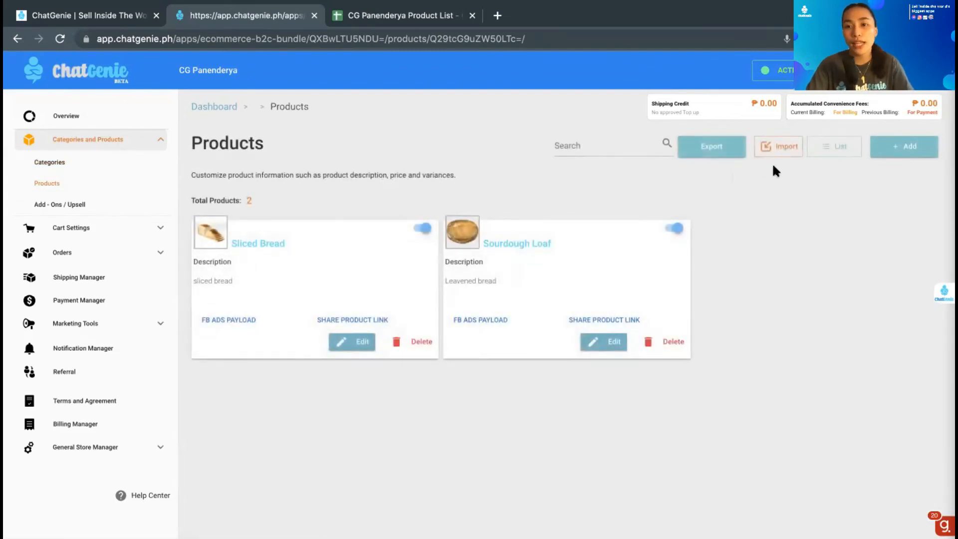
pyautogui.click(777, 150)
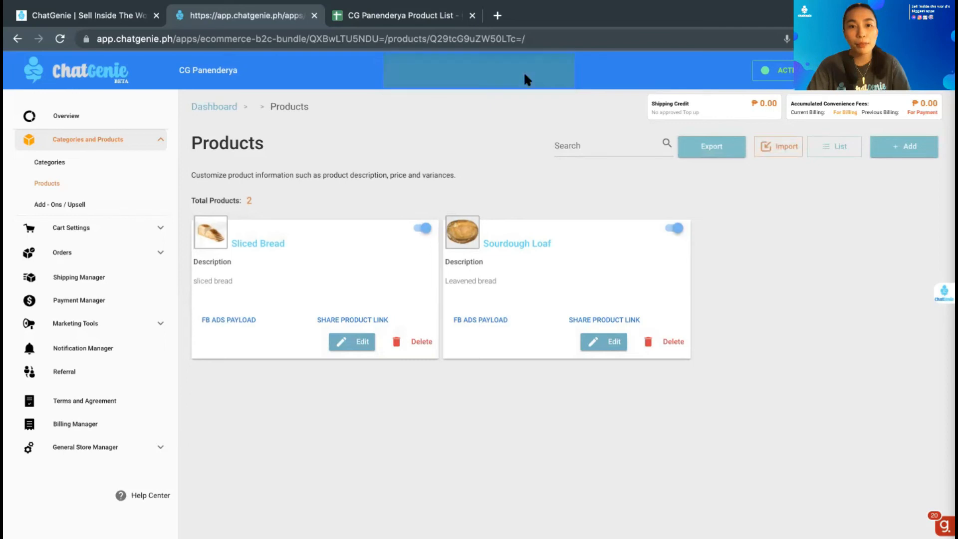
pyautogui.click(246, 39)
pyautogui.press('Return')
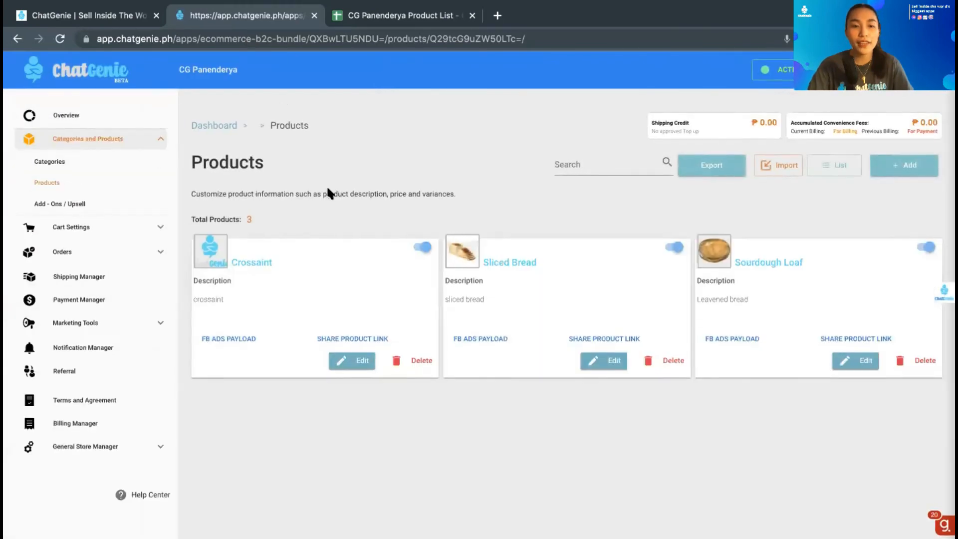
# Open the imported Crossaint product's details and check its product type, price, variances and category.
pyautogui.moveTo(275, 262); pyautogui.dragTo(229, 265)
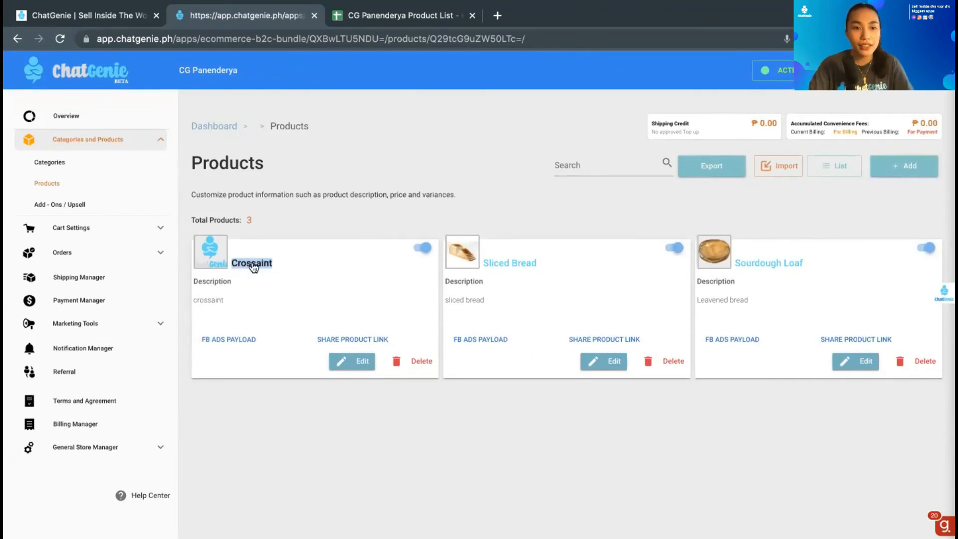
pyautogui.click(253, 266)
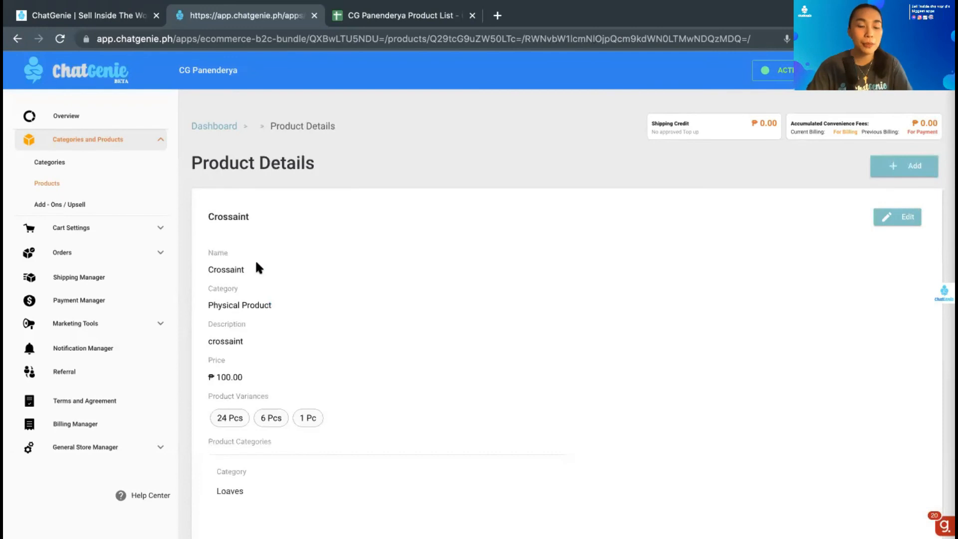
pyautogui.scroll(-1, 303, 379)
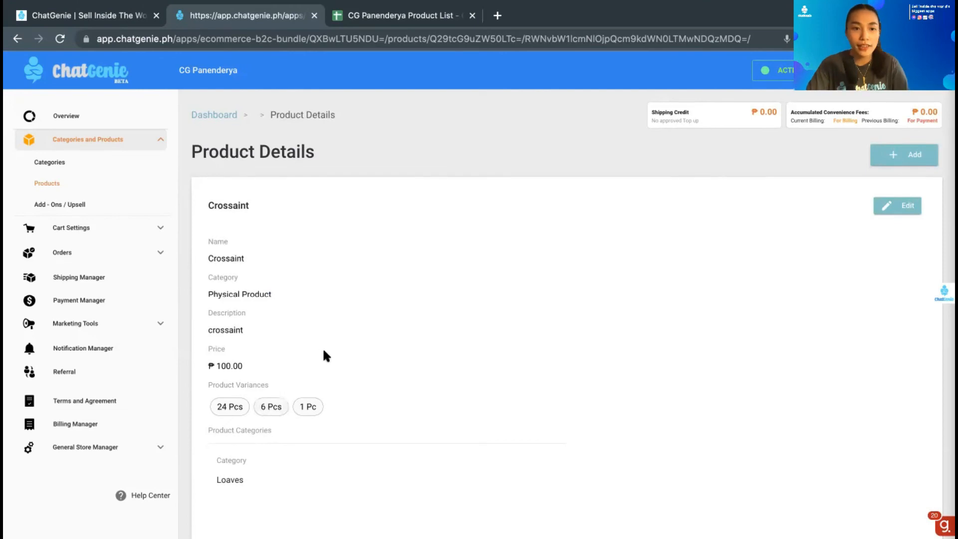
pyautogui.doubleClick(225, 480)
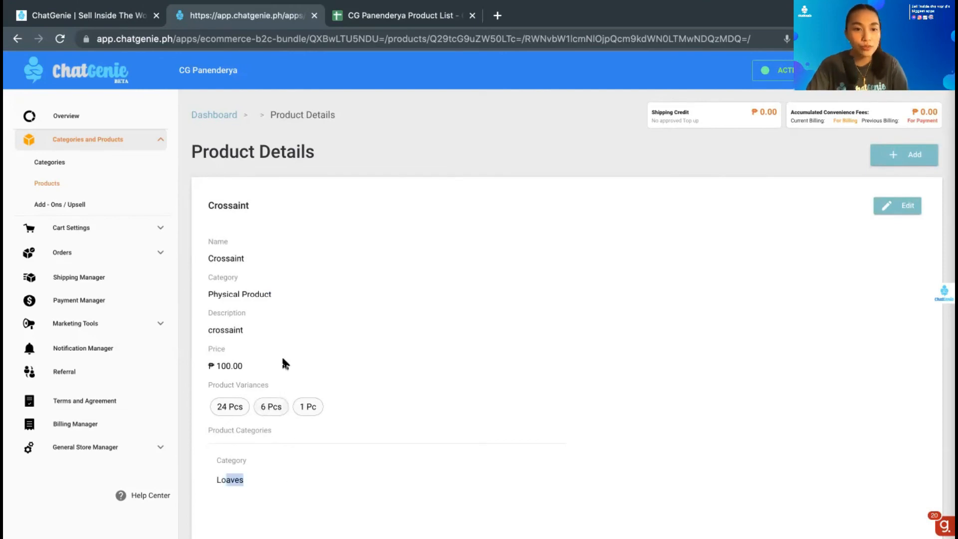
pyautogui.click(298, 297)
pyautogui.moveTo(300, 298); pyautogui.dragTo(205, 298)
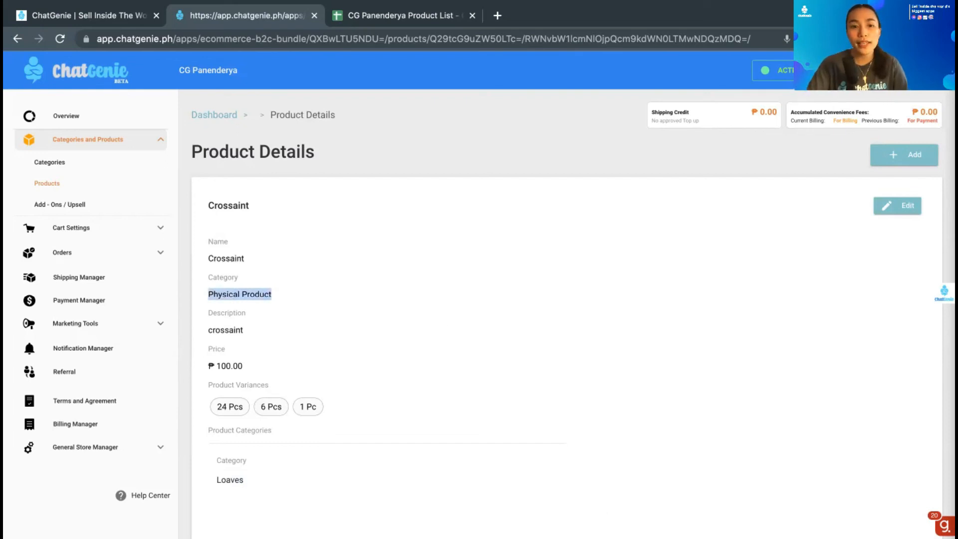
# Open the Crossaint product for editing and add the croissant picture download.jpeg as its image.
pyautogui.click(898, 206)
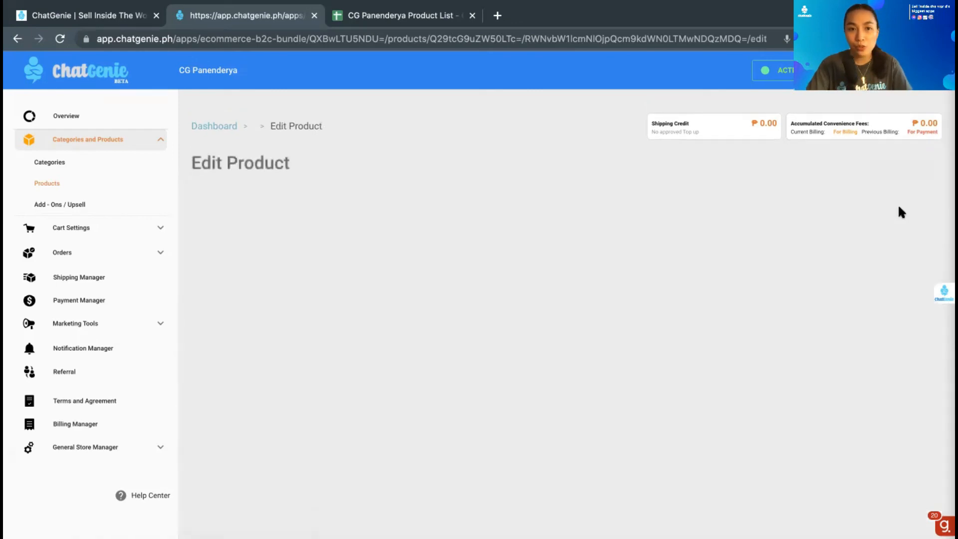
pyautogui.scroll(-2, 403, 238)
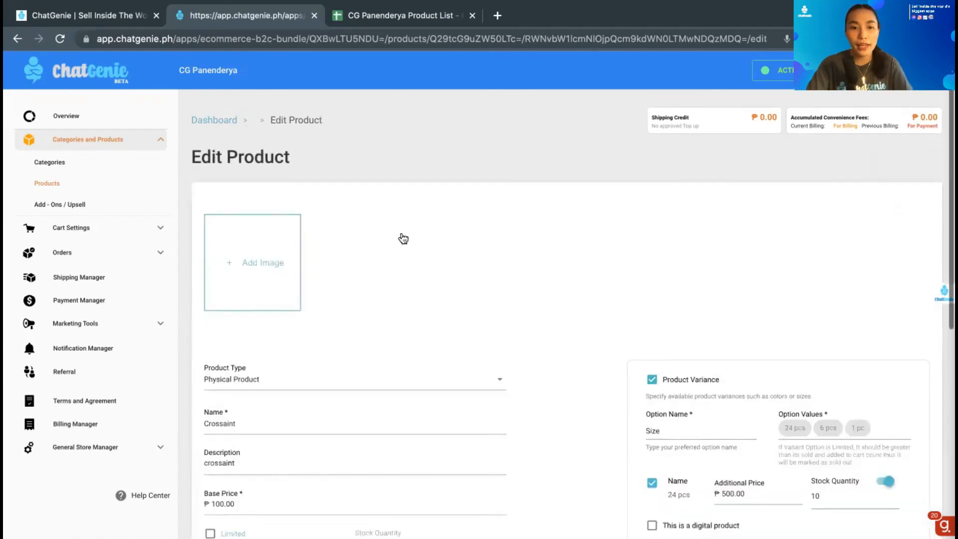
pyautogui.scroll(1, 310, 178)
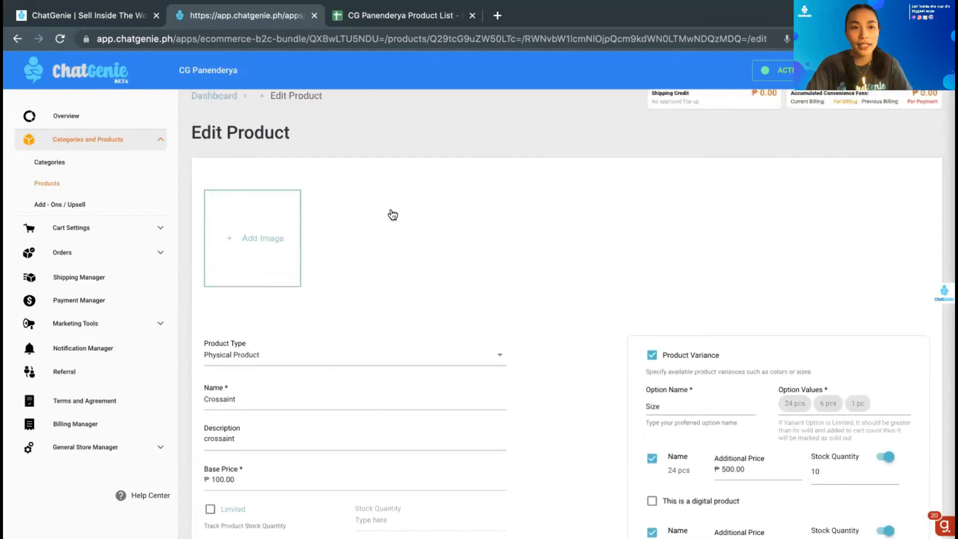
pyautogui.scroll(1, 254, 264)
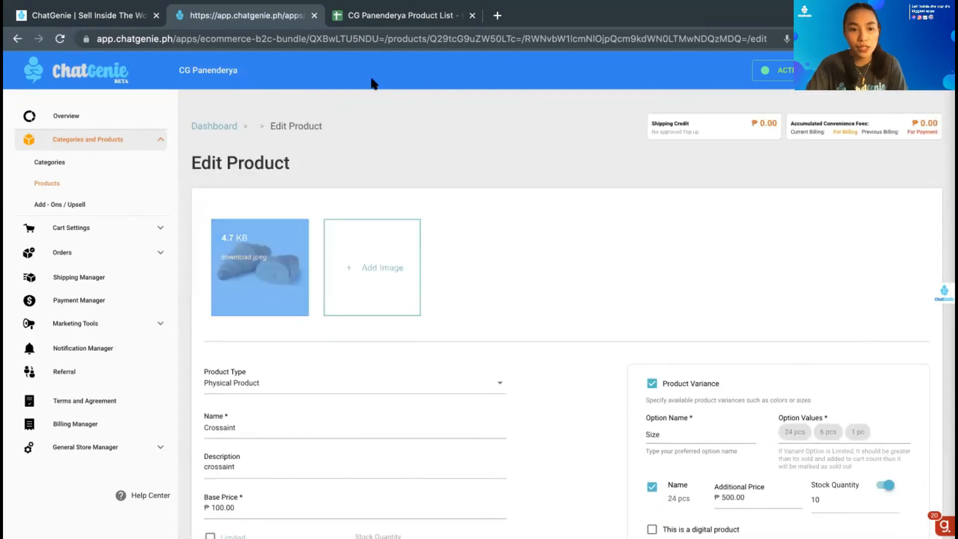
# Review the Crossaint product's size variances, additional prices, stock quantities, measurements and category in the edit form.
pyautogui.scroll(-3, 456, 324)
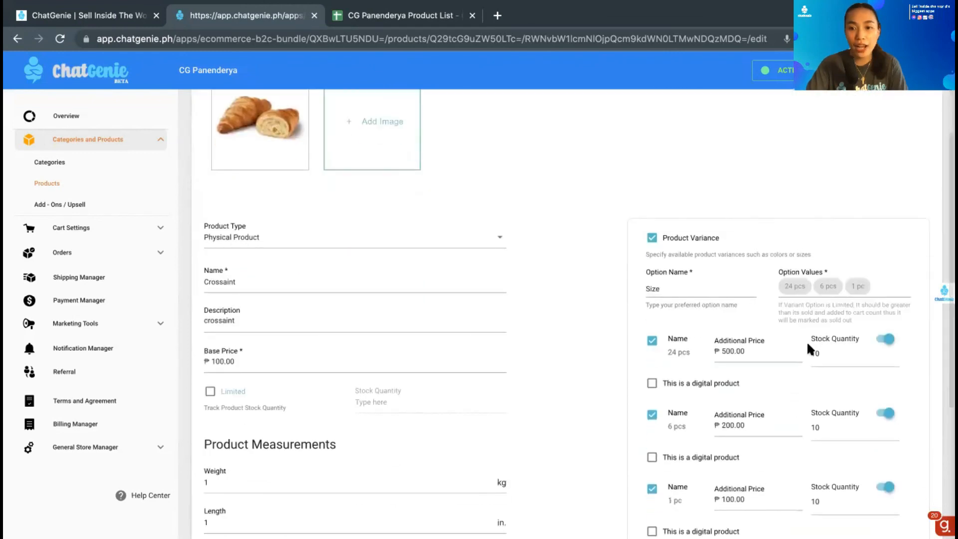
pyautogui.scroll(-1, 516, 399)
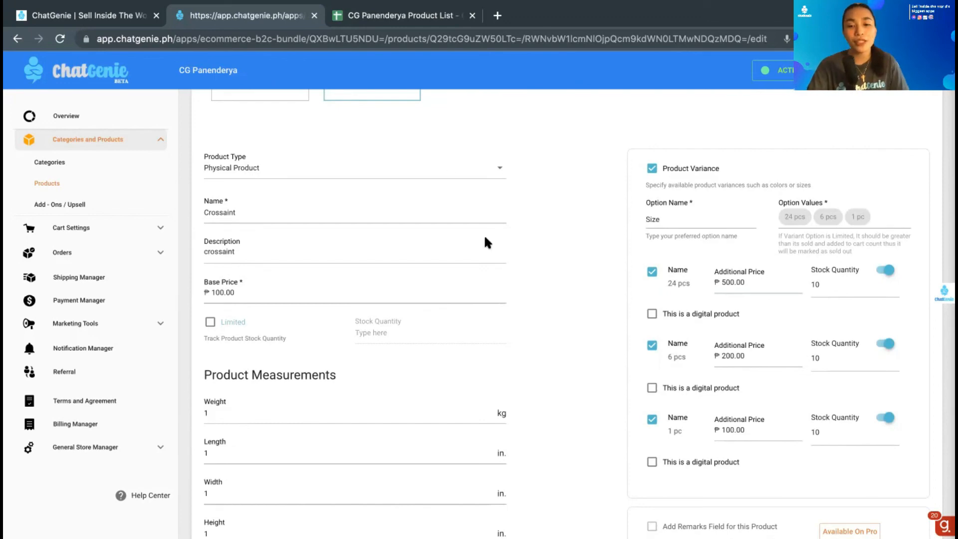
pyautogui.scroll(-3, 484, 269)
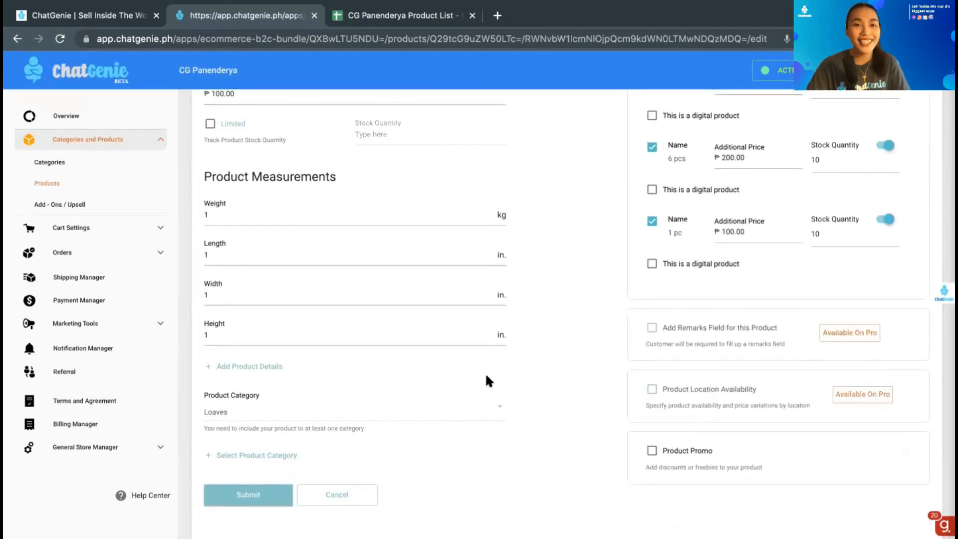